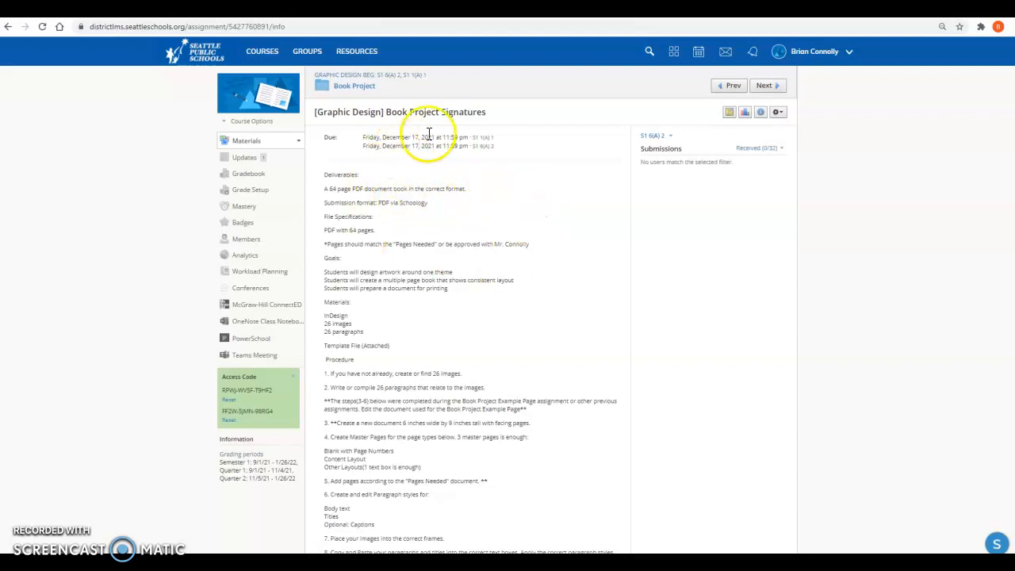
- Review the Book Project Signatures assignment, covering its deliverables, materials and procedure through placing pages in Better_Template, exporting and submitting
{"action": "scroll", "coordinate": [433, 157], "scroll_direction": "down", "scroll_amount": 3}
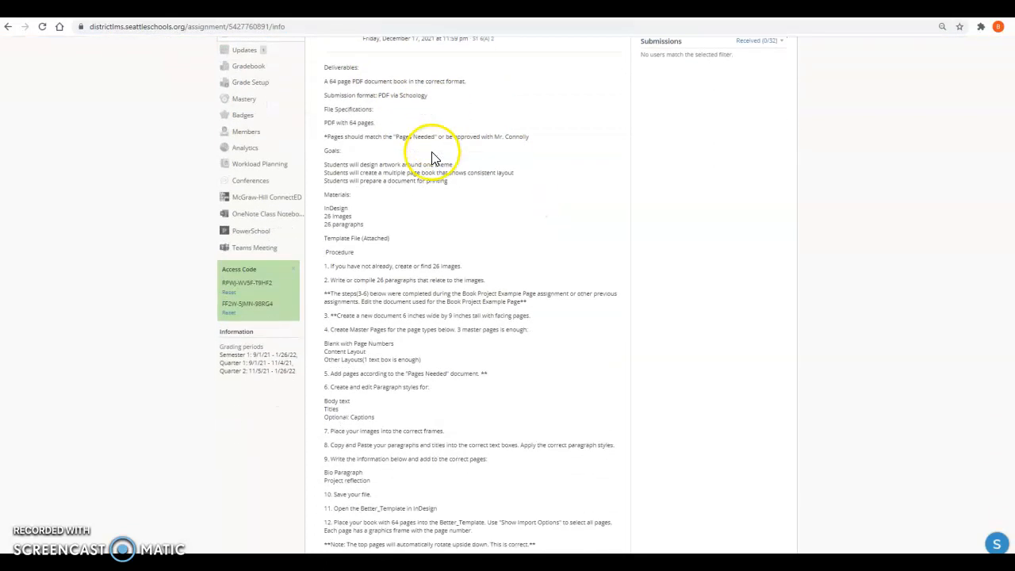
{"action": "scroll", "coordinate": [433, 157], "scroll_direction": "up", "scroll_amount": 3}
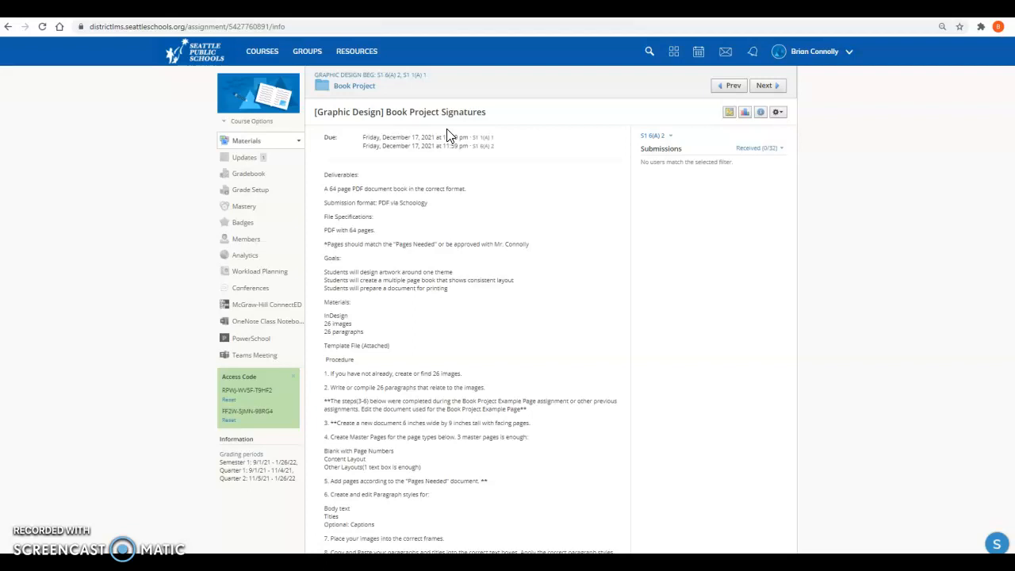
{"action": "scroll", "coordinate": [456, 277], "scroll_direction": "down", "scroll_amount": 1}
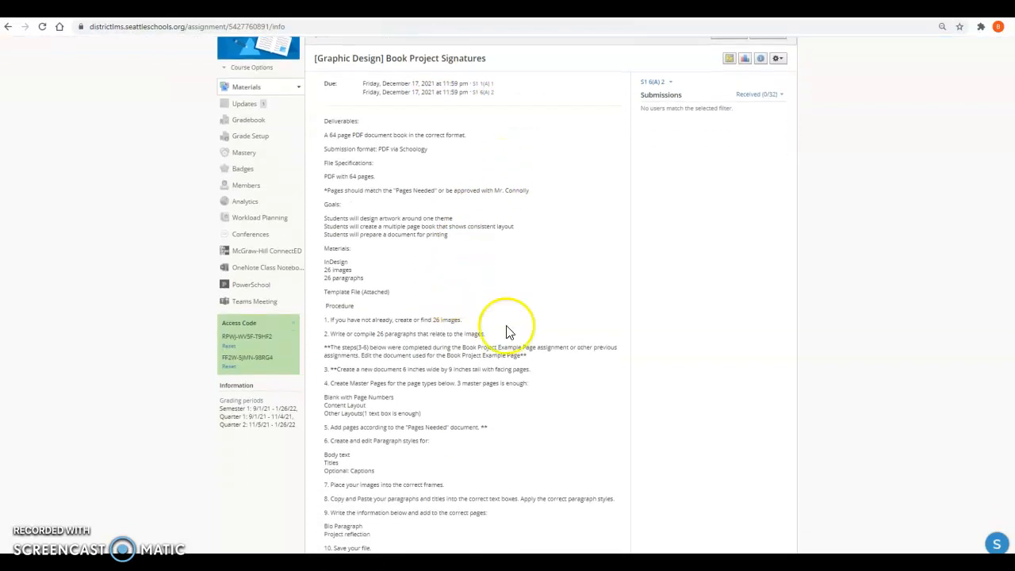
{"action": "left_click_drag", "start_coordinate": [528, 355], "coordinate": [326, 352]}
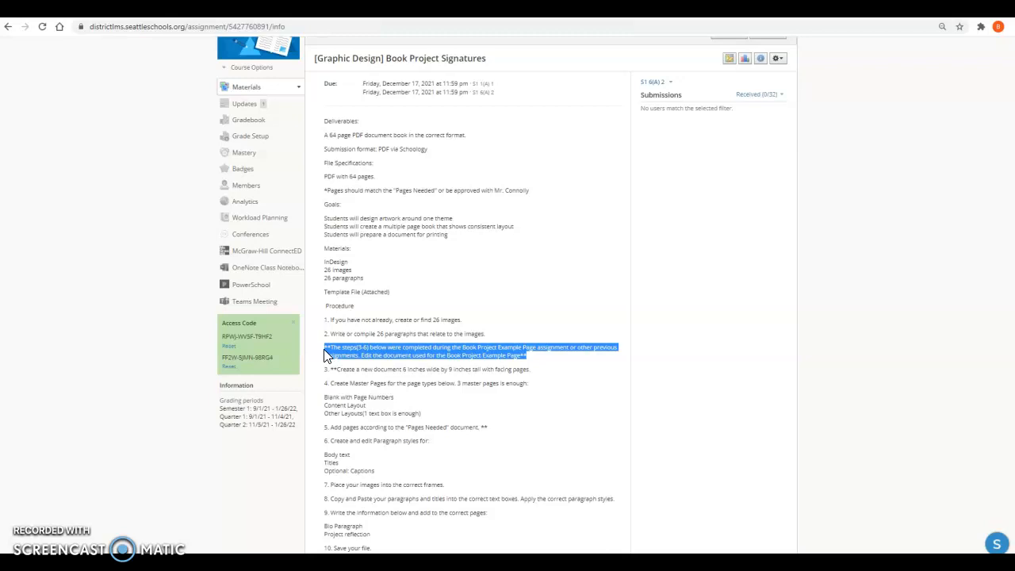
{"action": "scroll", "coordinate": [452, 333], "scroll_direction": "down", "scroll_amount": 1}
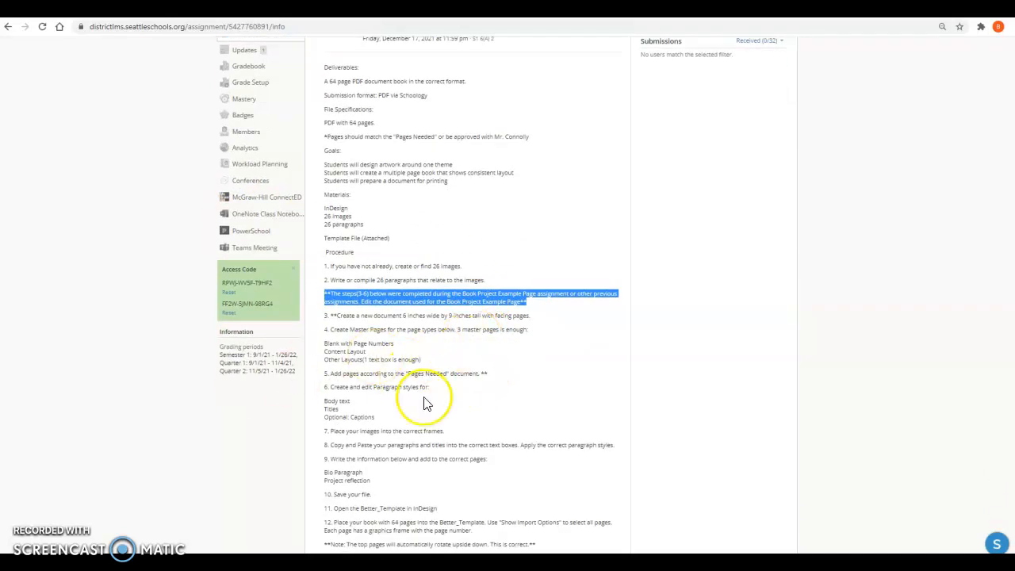
{"action": "left_click", "coordinate": [444, 349]}
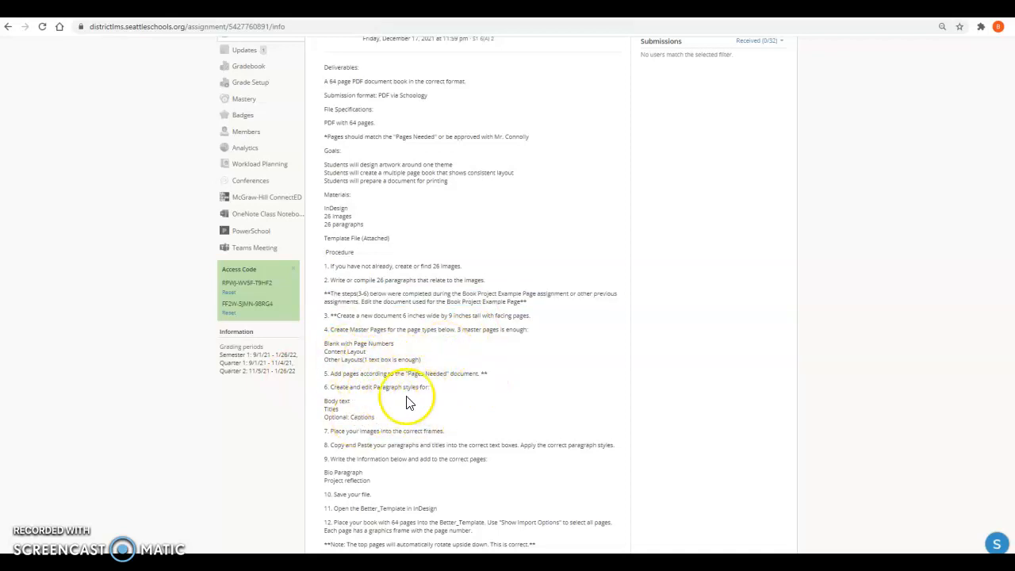
{"action": "scroll", "coordinate": [423, 405], "scroll_direction": "down", "scroll_amount": 2}
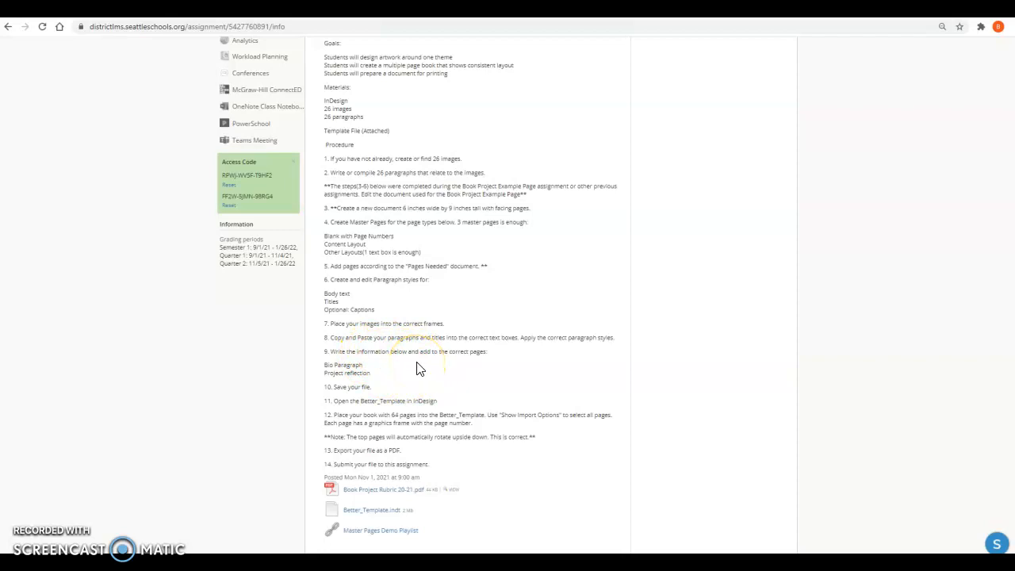
{"action": "left_click", "coordinate": [439, 399]}
{"action": "left_click_drag", "start_coordinate": [439, 400], "coordinate": [333, 402]}
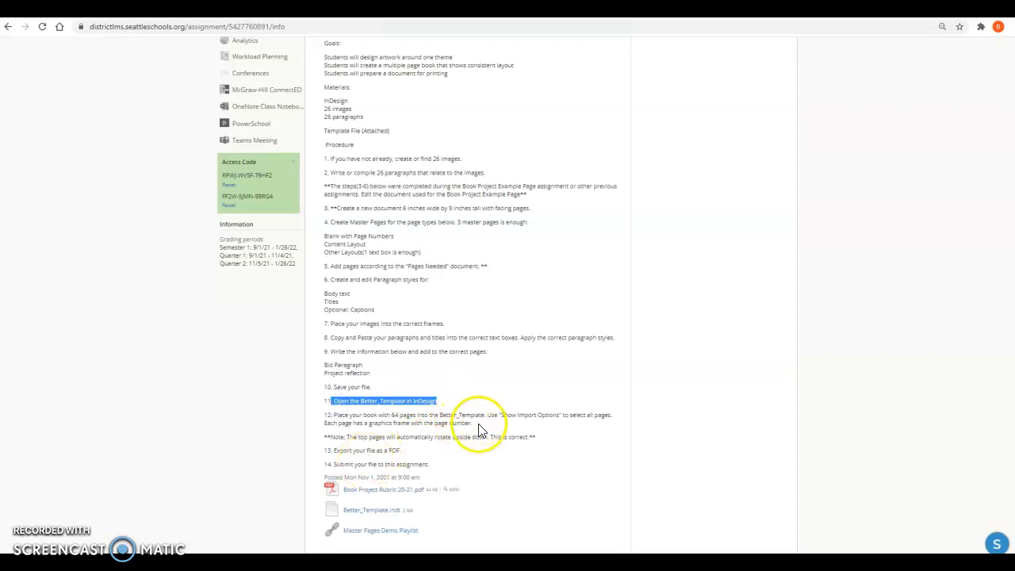
{"action": "left_click_drag", "start_coordinate": [475, 423], "coordinate": [325, 417]}
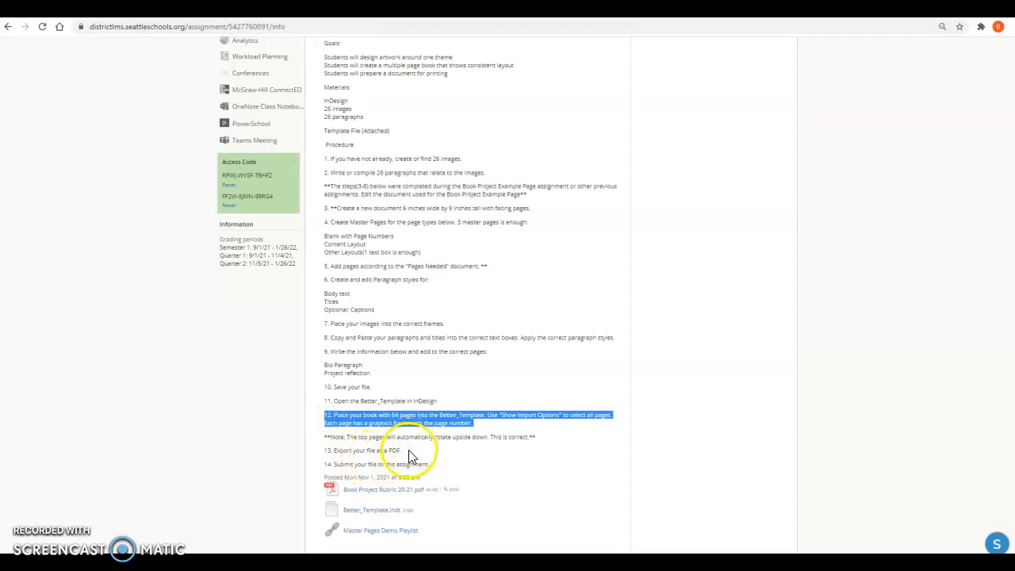
{"action": "left_click_drag", "start_coordinate": [408, 449], "coordinate": [347, 448]}
{"action": "left_click_drag", "start_coordinate": [453, 465], "coordinate": [406, 465]}
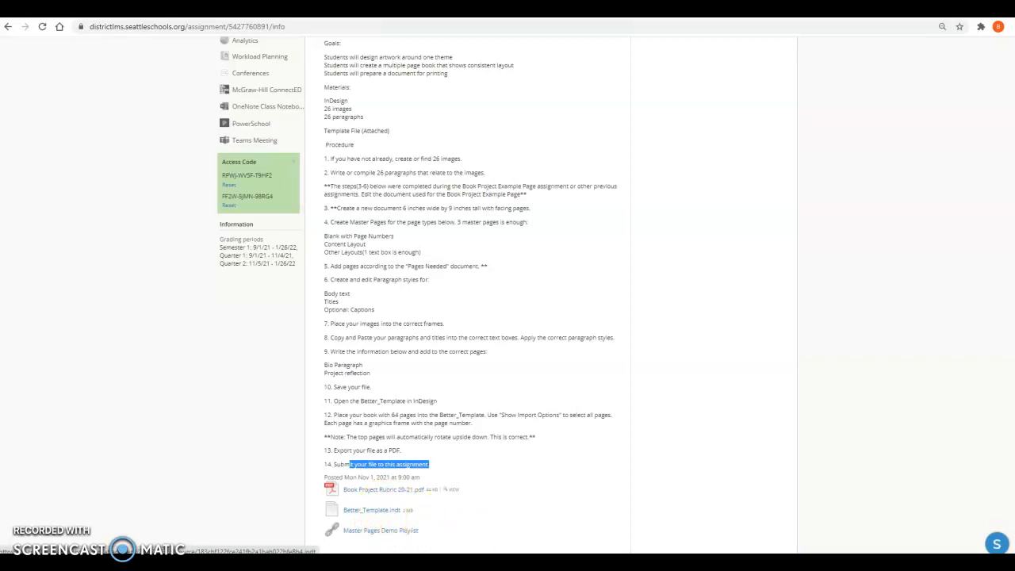
- Switch to InDesign and examine the page order and upside-down page frames on the template's first two spreads
{"action": "mouse_move", "coordinate": [326, 563]}
{"action": "left_click", "coordinate": [326, 516]}
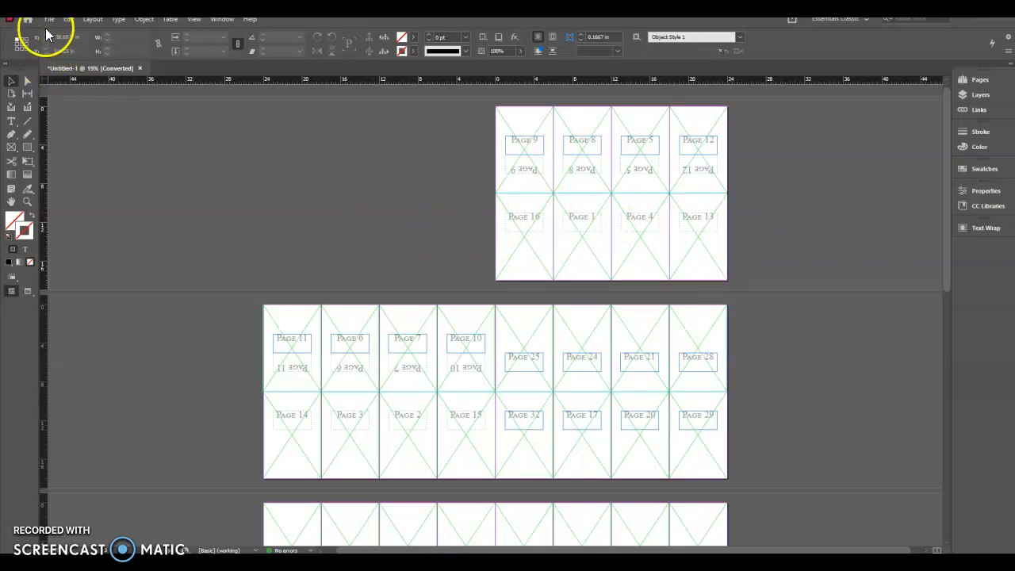
{"action": "left_click", "coordinate": [604, 220]}
{"action": "key", "text": "ctrl+equal"}
{"action": "key", "text": "ctrl+equal"}
{"action": "key", "text": "ctrl+equal"}
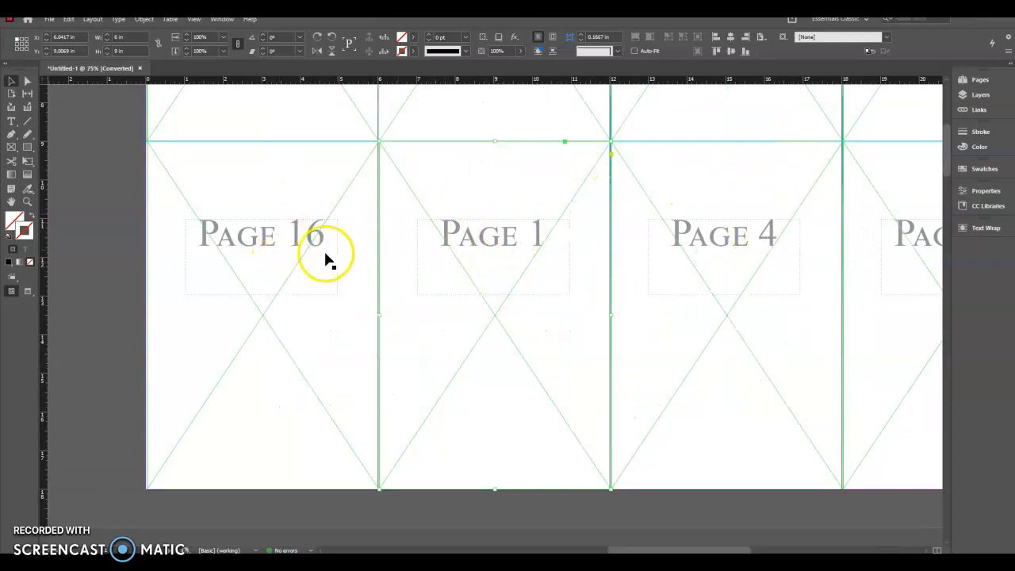
{"action": "scroll", "coordinate": [536, 255], "scroll_direction": "up", "scroll_amount": 3}
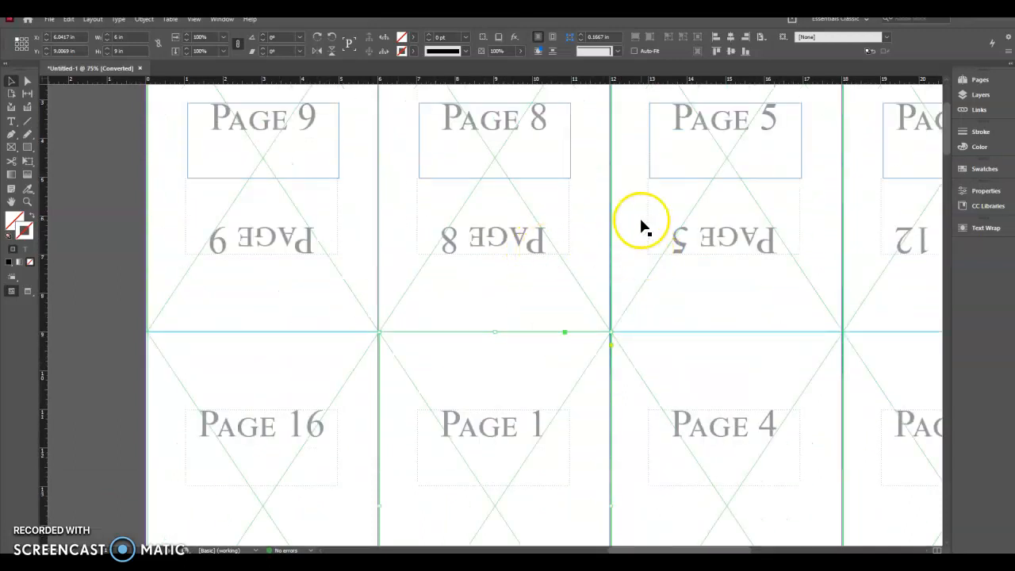
{"action": "scroll", "coordinate": [687, 317], "scroll_direction": "down", "scroll_amount": 3}
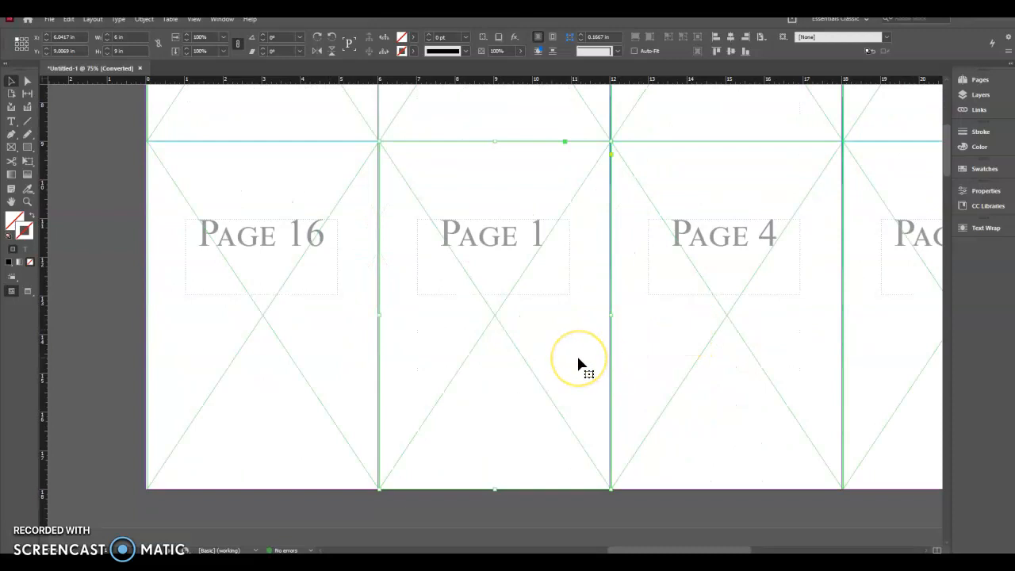
{"action": "key", "text": "ctrl+minus"}
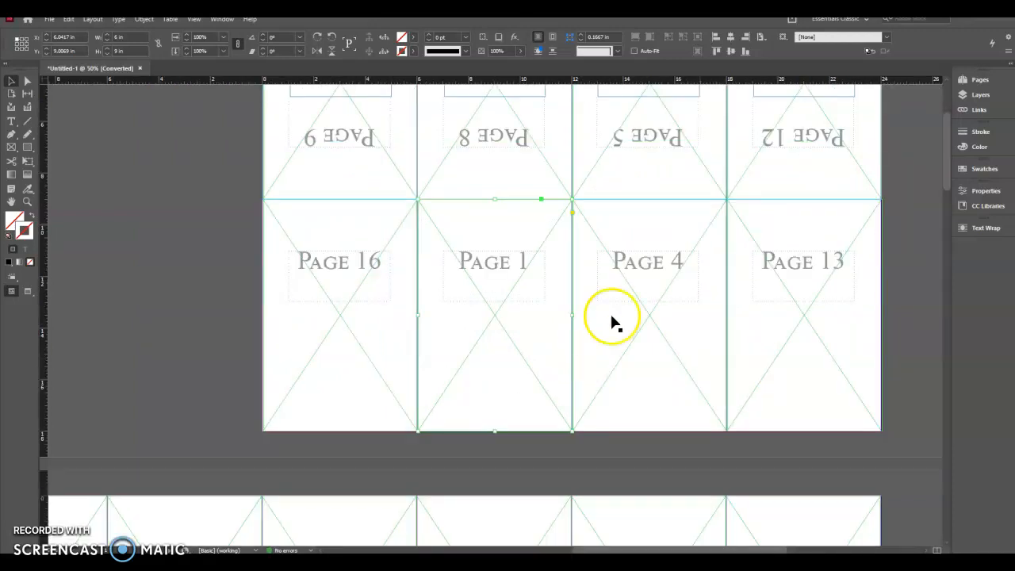
{"action": "scroll", "coordinate": [577, 365], "scroll_direction": "down", "scroll_amount": 5}
{"action": "left_click_drag", "start_coordinate": [287, 402], "coordinate": [711, 288]}
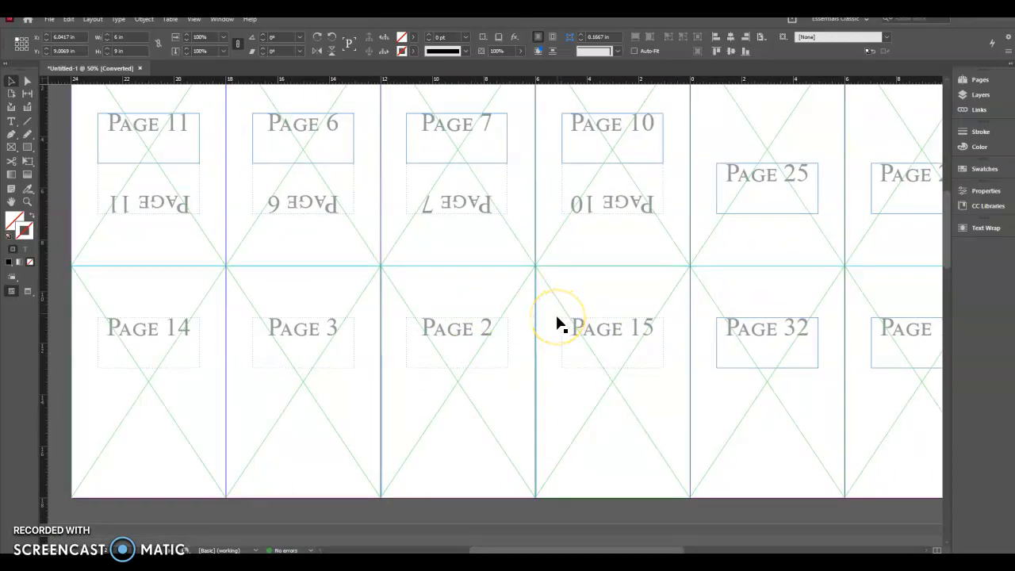
{"action": "scroll", "coordinate": [557, 323], "scroll_direction": "down", "scroll_amount": 2}
{"action": "scroll", "coordinate": [562, 256], "scroll_direction": "up", "scroll_amount": 4}
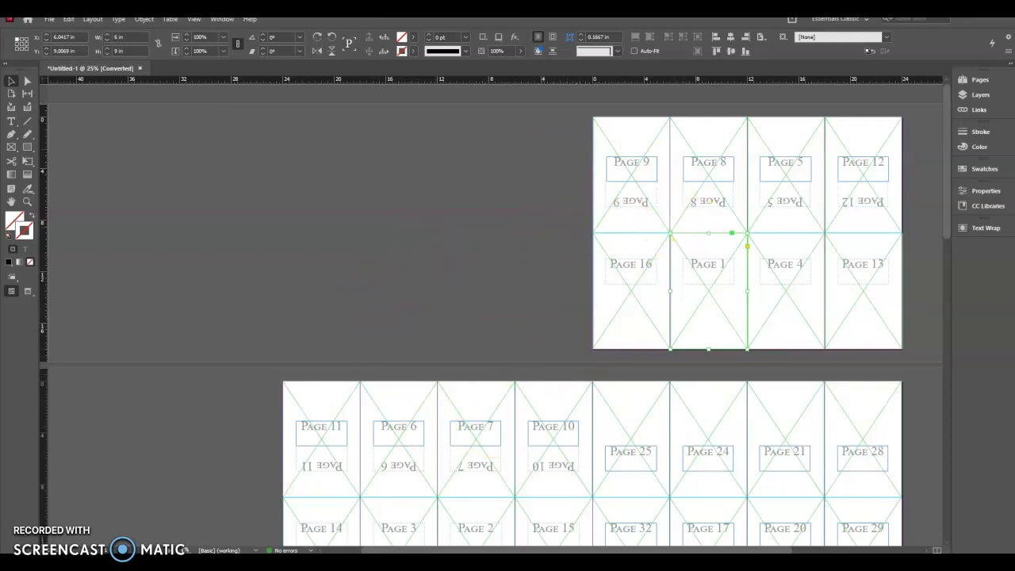
- Start placing the Poem Book PDF from the Book Project folder, with Show Import Options and Replace Selected Item enabled
{"action": "left_click", "coordinate": [50, 19]}
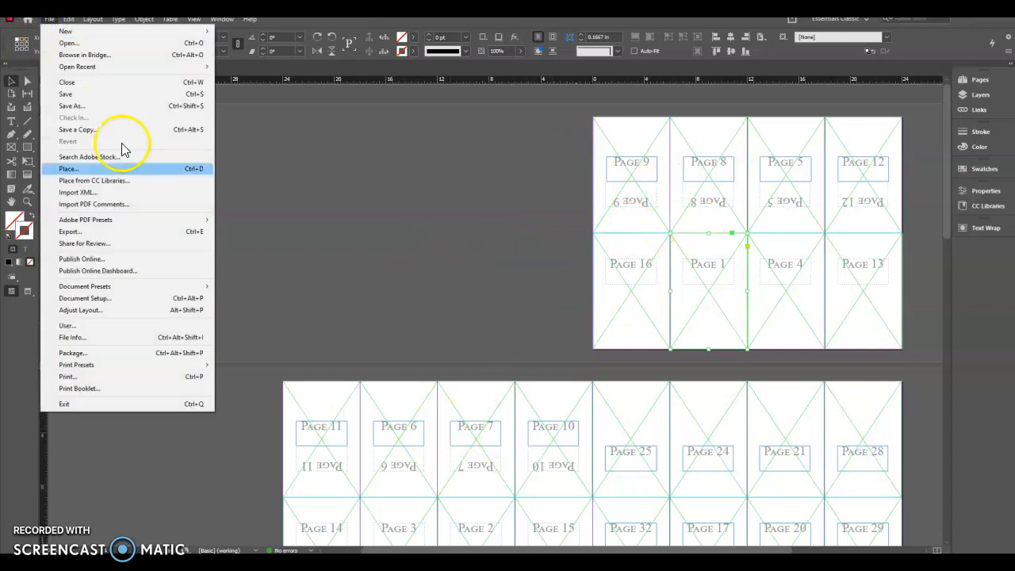
{"action": "left_click", "coordinate": [127, 169]}
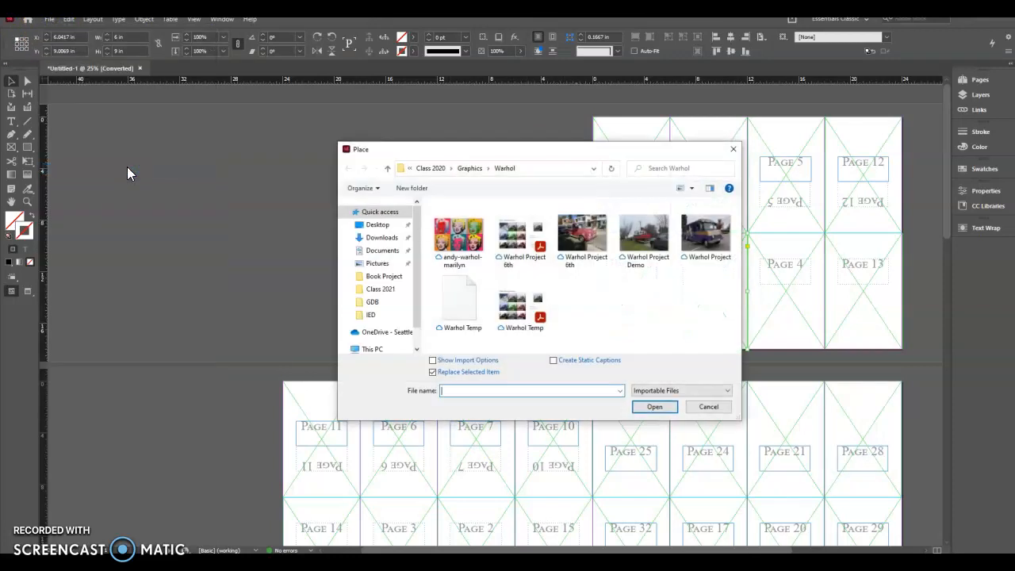
{"action": "left_click", "coordinate": [394, 279]}
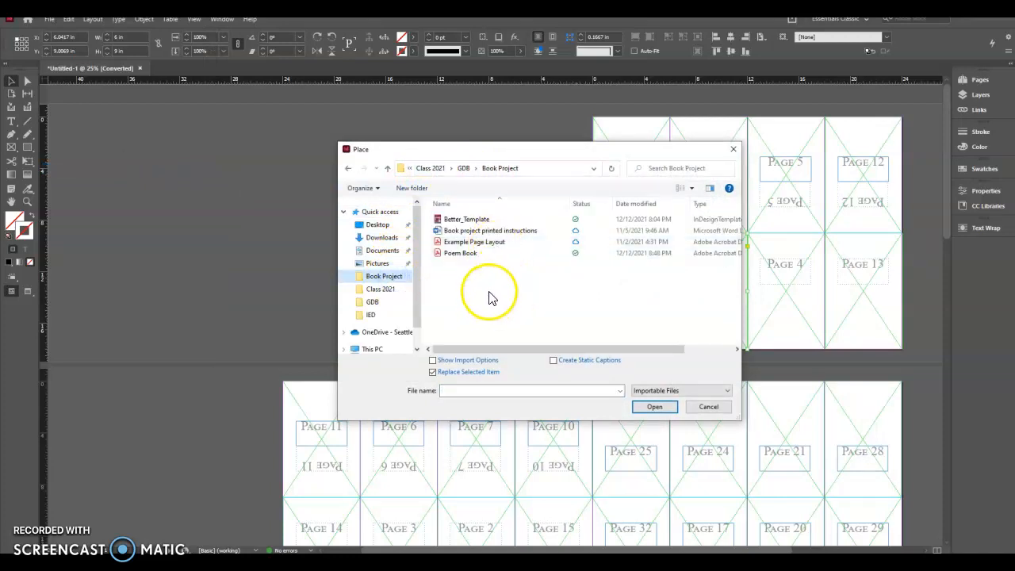
{"action": "left_click", "coordinate": [476, 254]}
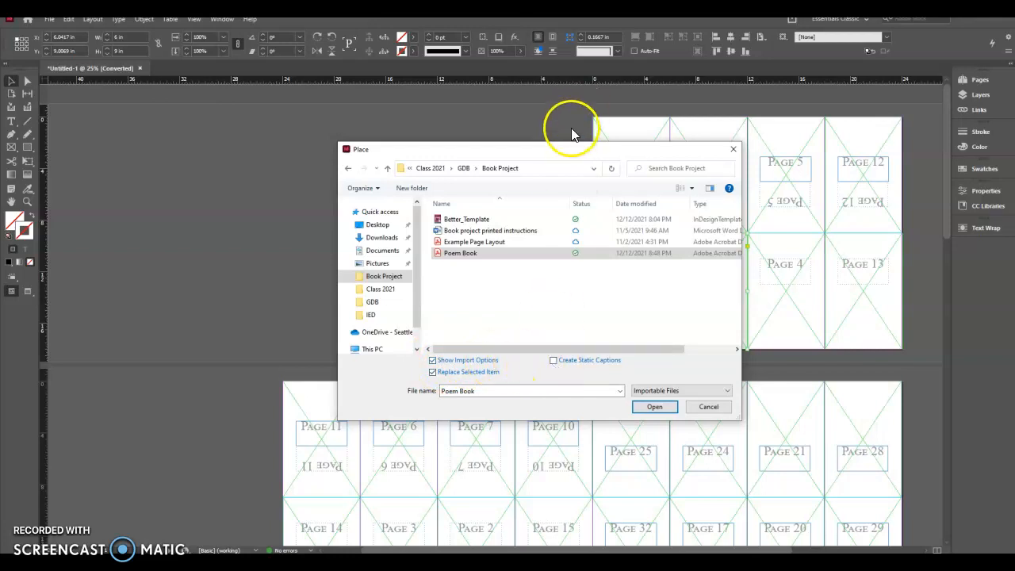
{"action": "left_click_drag", "start_coordinate": [563, 150], "coordinate": [337, 124]}
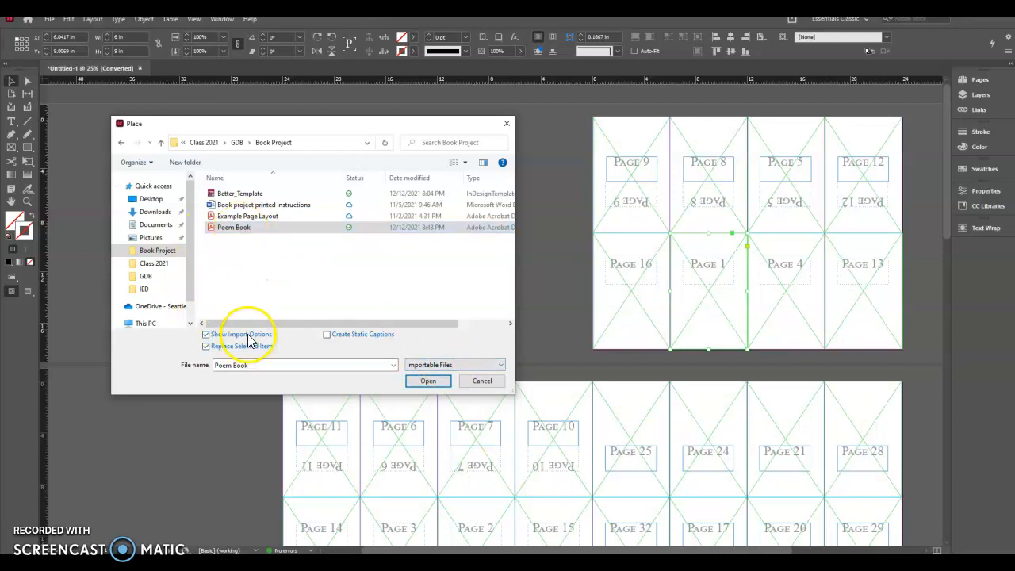
{"action": "left_click", "coordinate": [429, 383]}
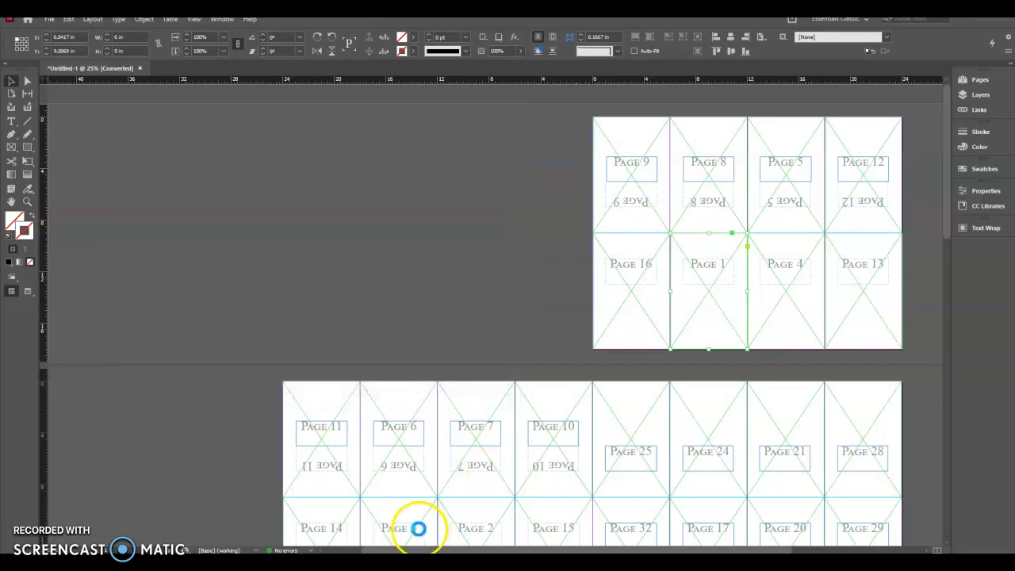
- Preview several pages of the PDF and import all of its pages, keeping the bounding box crop and transparent background
{"action": "left_click_drag", "start_coordinate": [516, 181], "coordinate": [440, 131]}
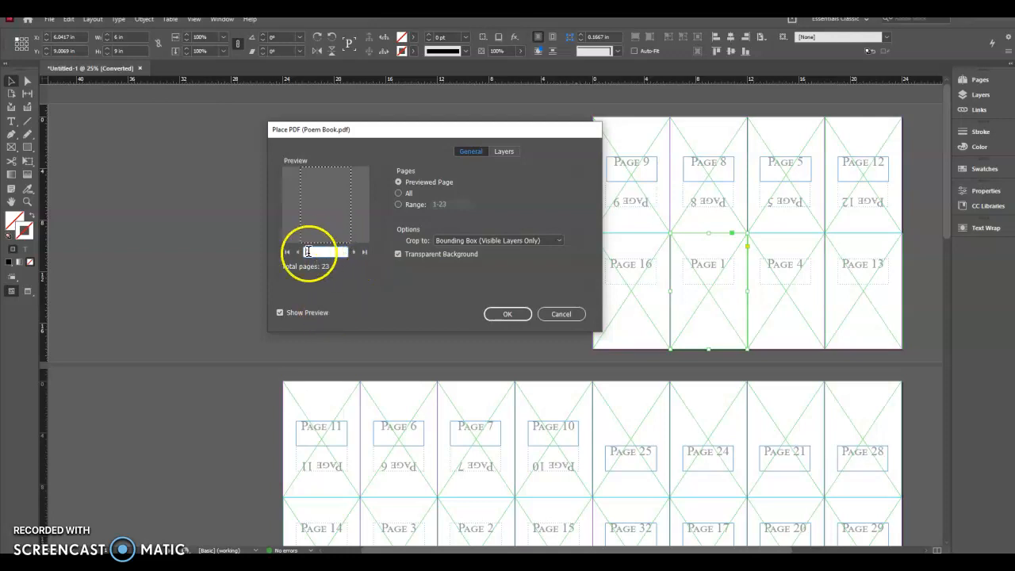
{"action": "left_click", "coordinate": [354, 252]}
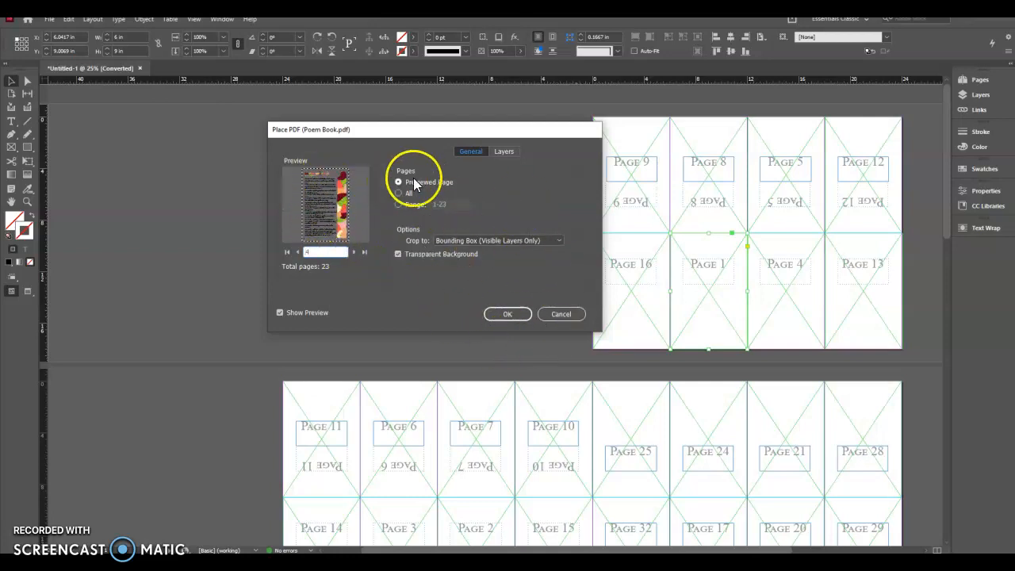
{"action": "left_click", "coordinate": [298, 252]}
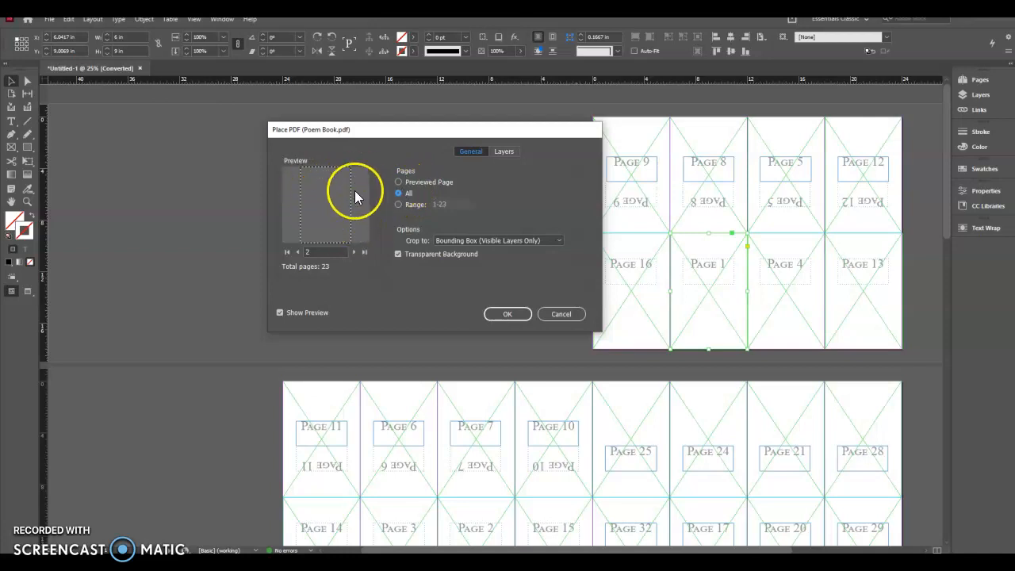
{"action": "left_click", "coordinate": [508, 315]}
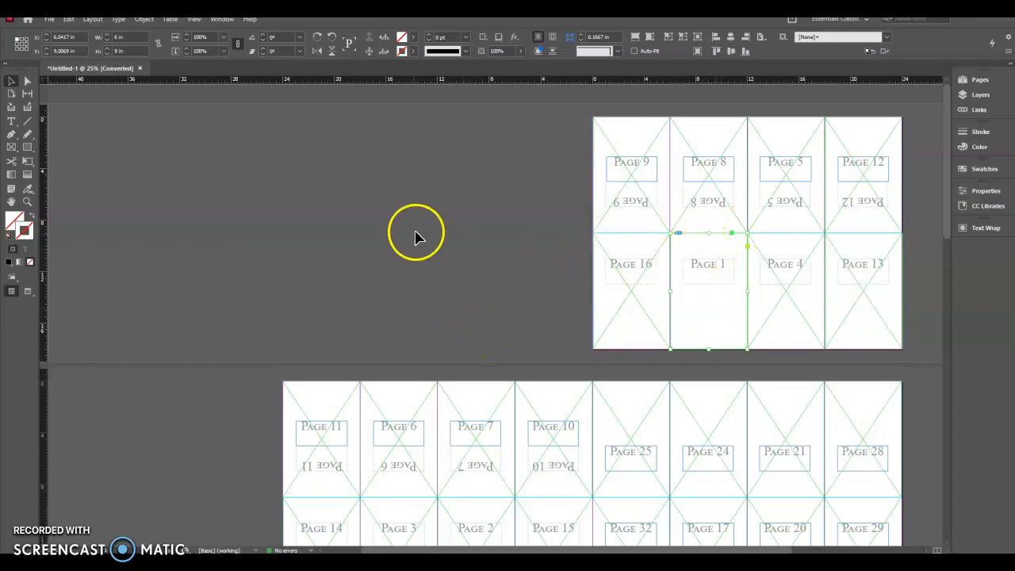
- Place the first page of the PDF into the Page 1 frame on the first spread
{"action": "left_click", "coordinate": [444, 246]}
{"action": "left_click", "coordinate": [466, 262]}
{"action": "left_click", "coordinate": [693, 293]}
{"action": "left_click_drag", "start_coordinate": [691, 255], "coordinate": [697, 297]}
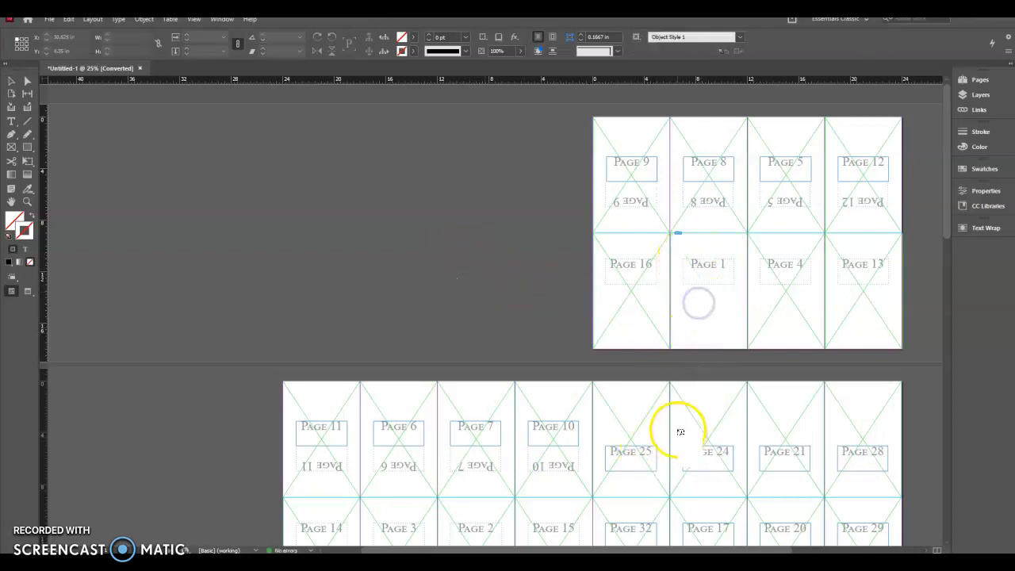
- Place the second and third PDF pages into the Page 2 and Page 3 frames on the second spread
{"action": "scroll", "coordinate": [693, 356], "scroll_direction": "down", "scroll_amount": 4}
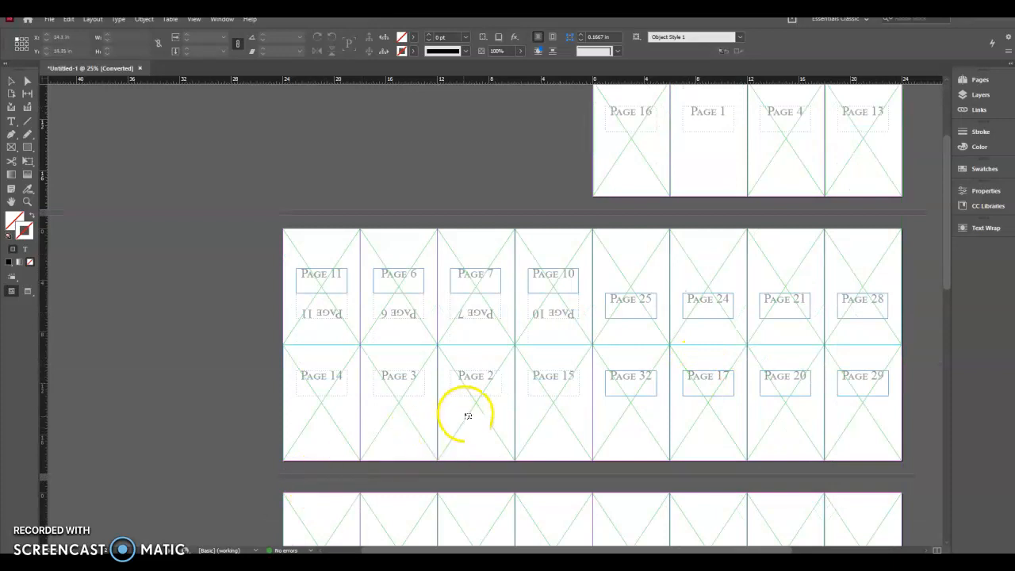
{"action": "left_click", "coordinate": [468, 415]}
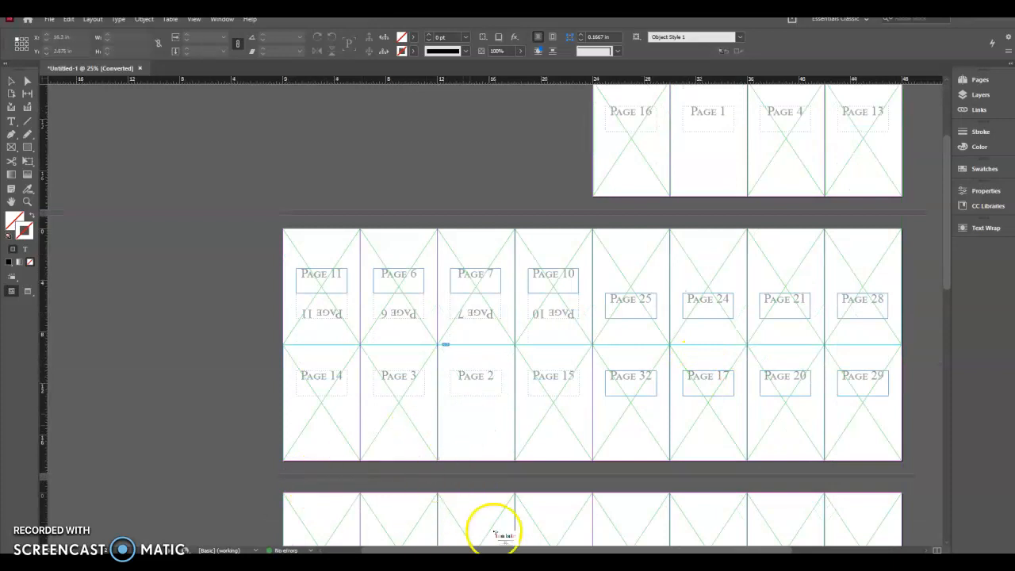
{"action": "scroll", "coordinate": [493, 530], "scroll_direction": "up", "scroll_amount": 4}
{"action": "scroll", "coordinate": [521, 521], "scroll_direction": "down", "scroll_amount": 3}
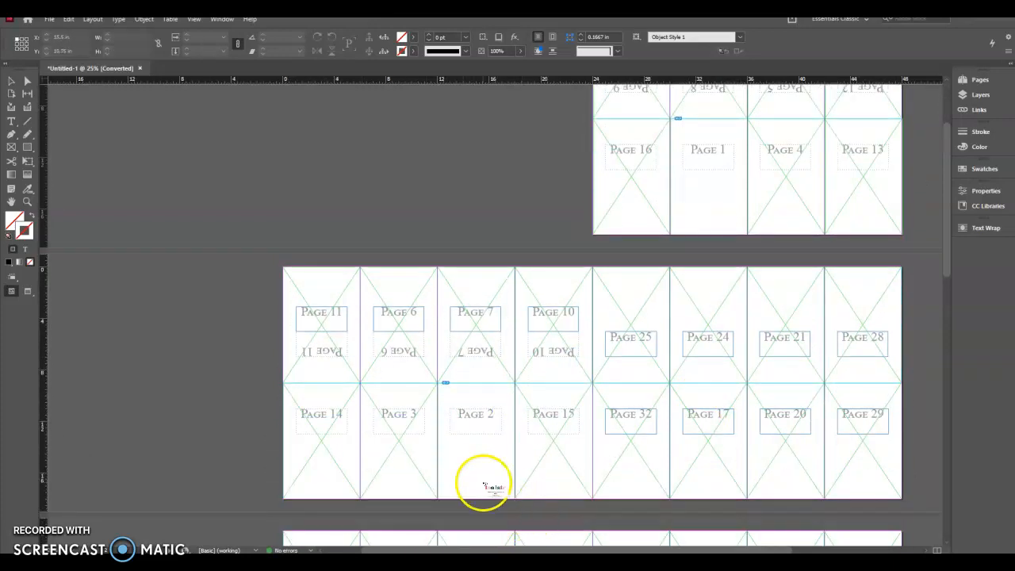
{"action": "left_click", "coordinate": [395, 462]}
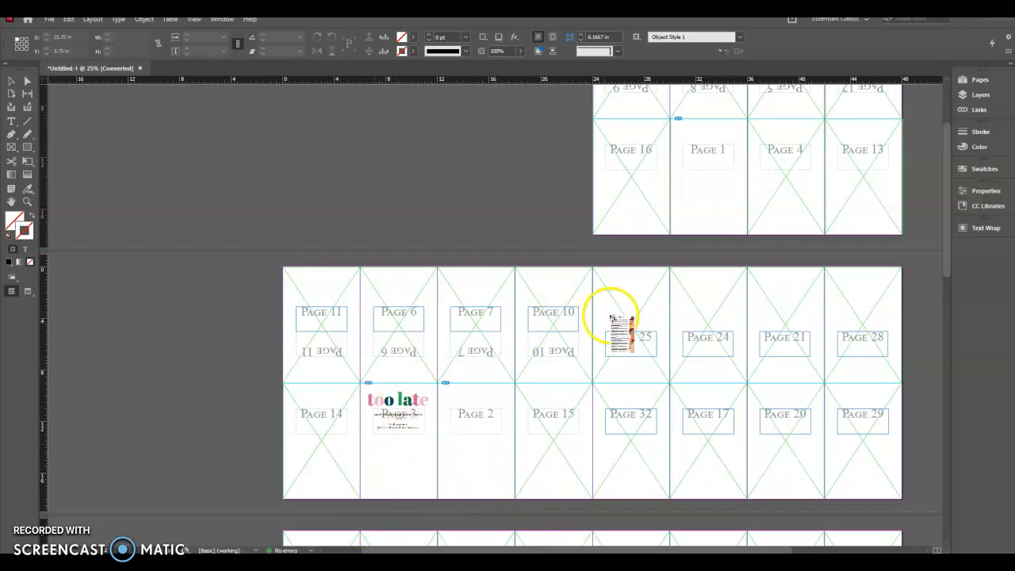
- Place the fourth page of the PDF into the Page 4 frame on the first spread
{"action": "scroll", "coordinate": [624, 317], "scroll_direction": "up", "scroll_amount": 3}
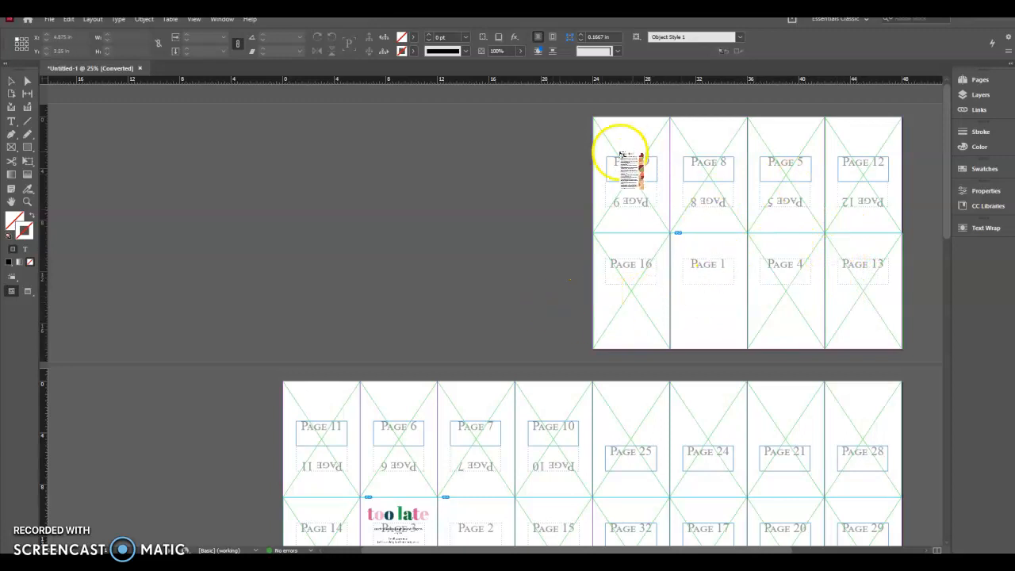
{"action": "scroll", "coordinate": [782, 329], "scroll_direction": "down", "scroll_amount": 4}
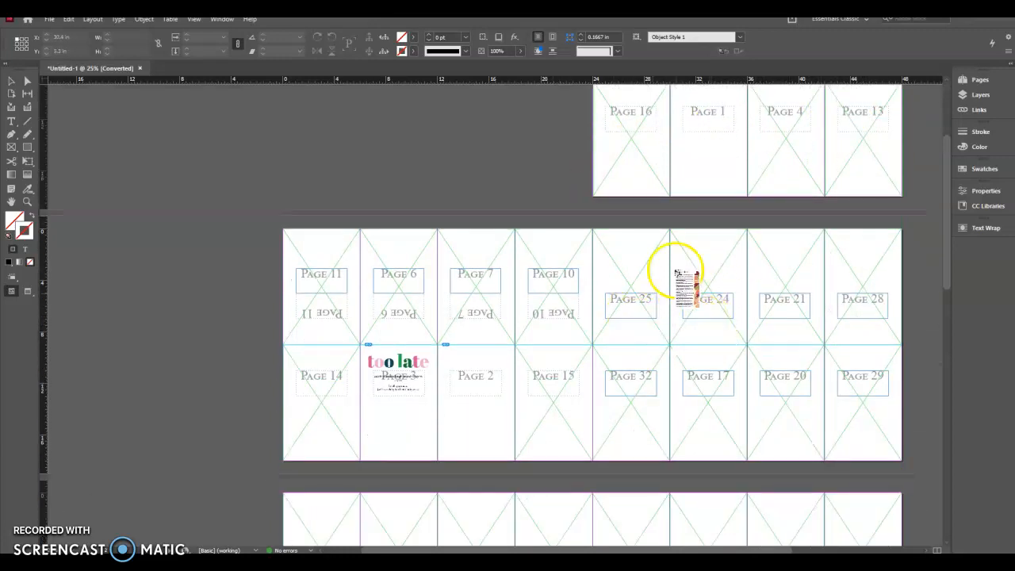
{"action": "scroll", "coordinate": [682, 286], "scroll_direction": "up", "scroll_amount": 1}
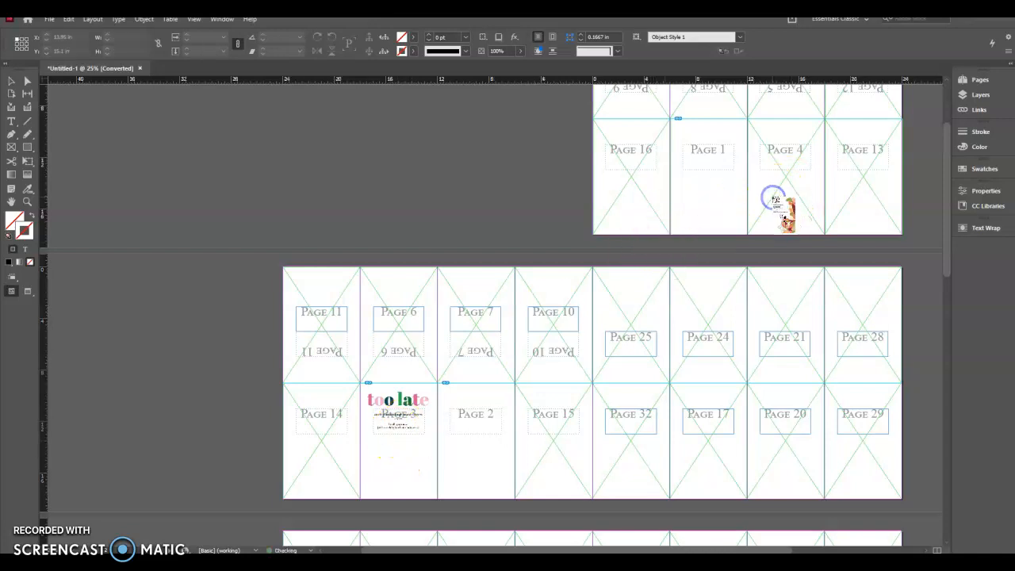
{"action": "left_click", "coordinate": [787, 197]}
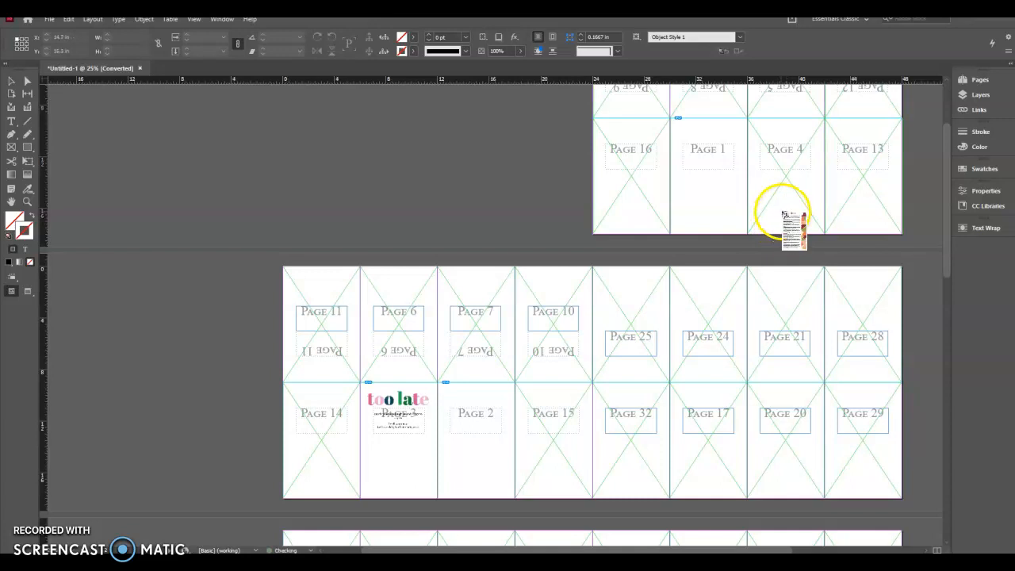
{"action": "left_click", "coordinate": [784, 211]}
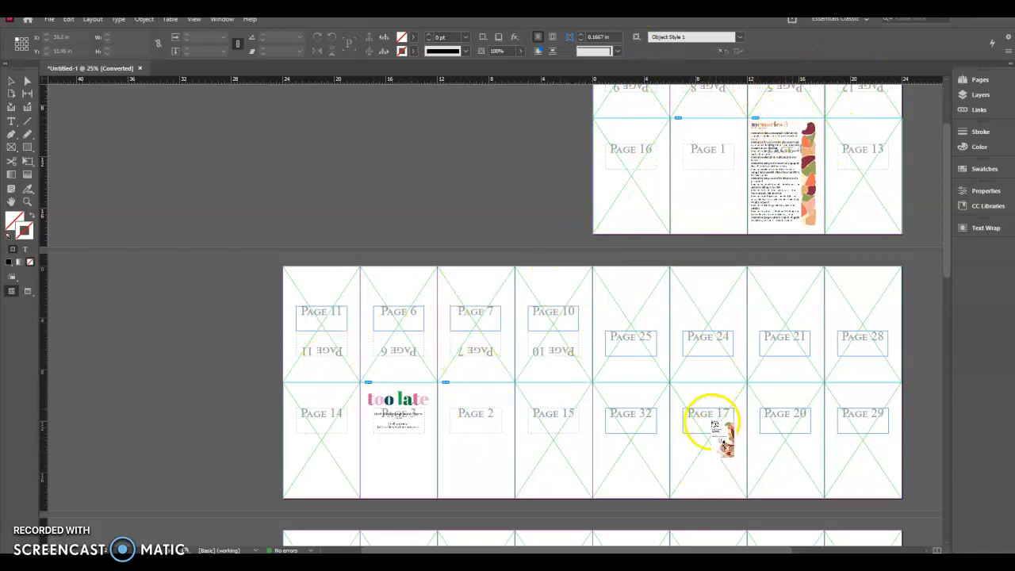
- Locate the Page 5 frame on the first spread and place the fifth PDF page into it
{"action": "scroll", "coordinate": [730, 322], "scroll_direction": "down", "scroll_amount": 3}
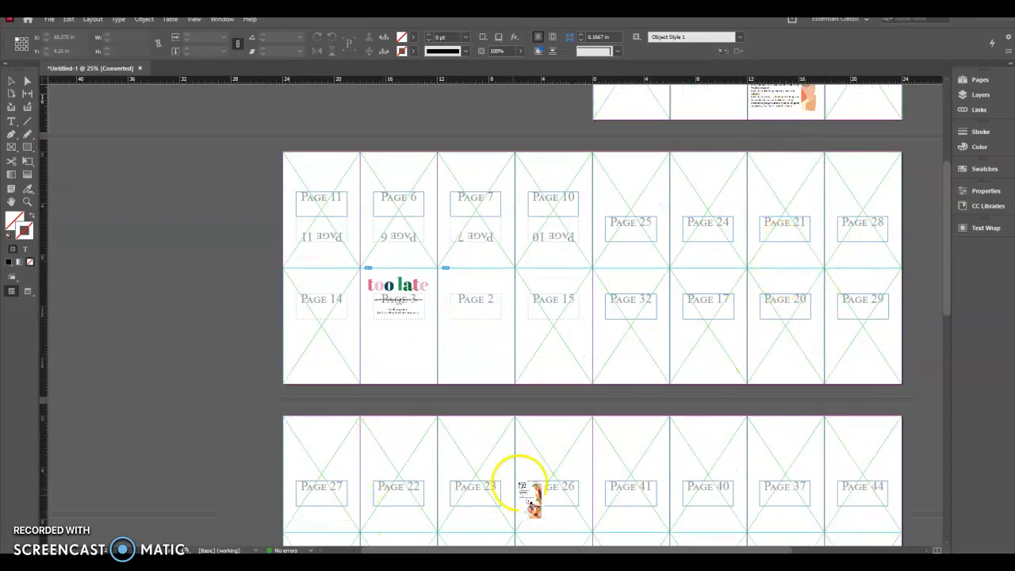
{"action": "scroll", "coordinate": [492, 508], "scroll_direction": "down", "scroll_amount": 3}
{"action": "scroll", "coordinate": [476, 508], "scroll_direction": "down", "scroll_amount": 2}
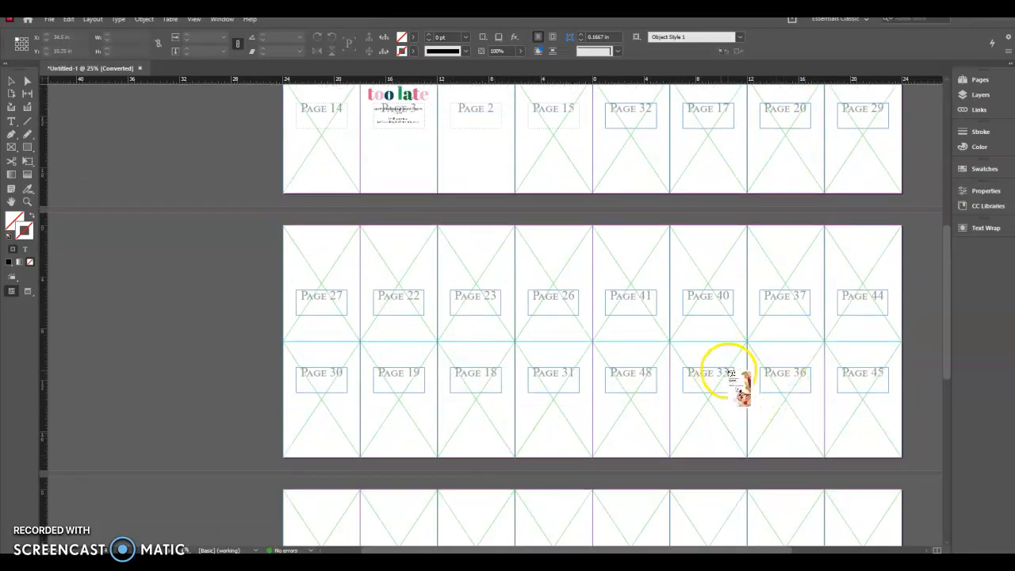
{"action": "scroll", "coordinate": [761, 341], "scroll_direction": "down", "scroll_amount": 3}
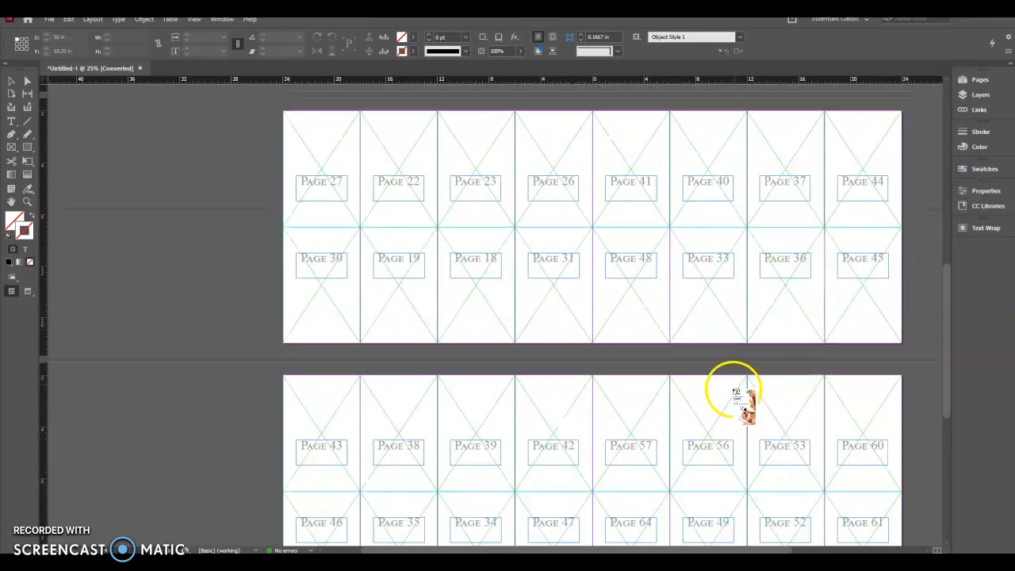
{"action": "scroll", "coordinate": [516, 452], "scroll_direction": "down", "scroll_amount": 3}
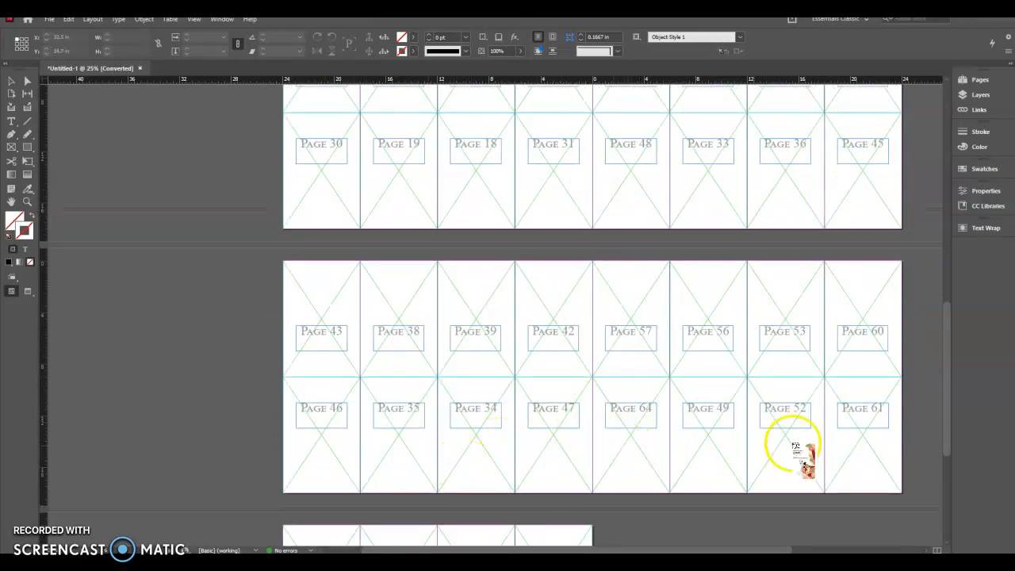
{"action": "scroll", "coordinate": [658, 456], "scroll_direction": "down", "scroll_amount": 3}
{"action": "scroll", "coordinate": [608, 407], "scroll_direction": "up", "scroll_amount": 15}
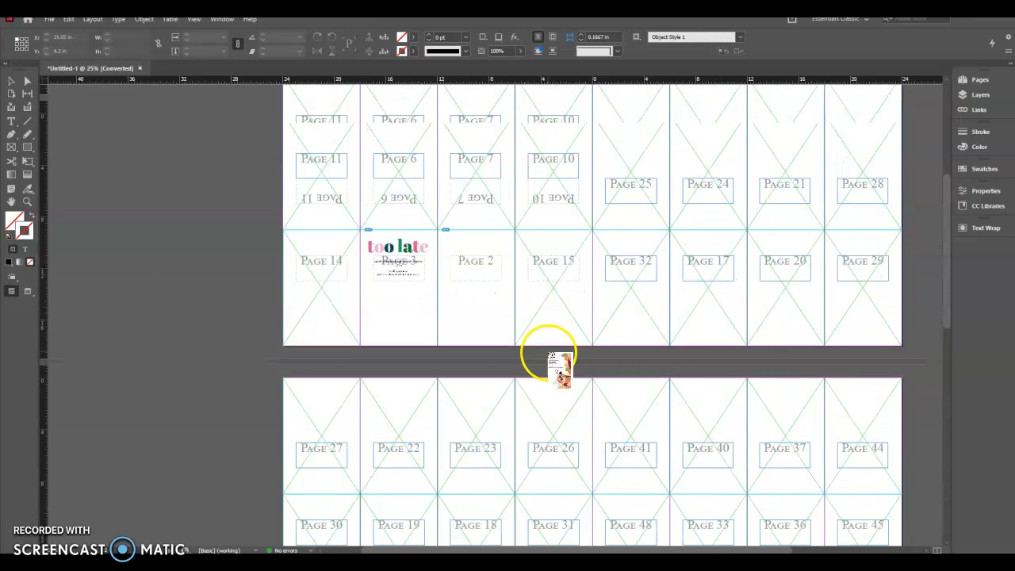
{"action": "scroll", "coordinate": [547, 353], "scroll_direction": "up", "scroll_amount": 3}
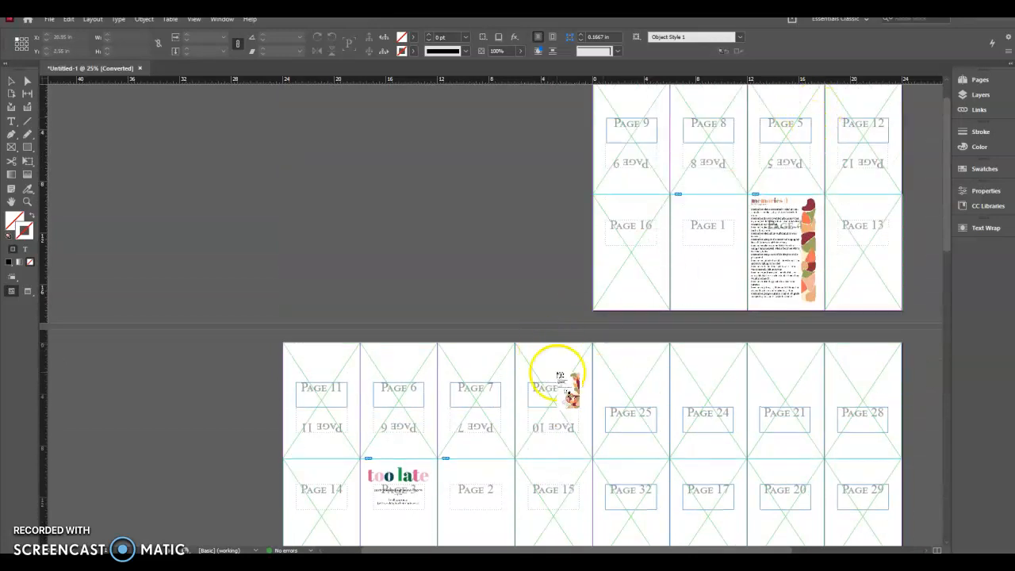
{"action": "left_click", "coordinate": [781, 147]}
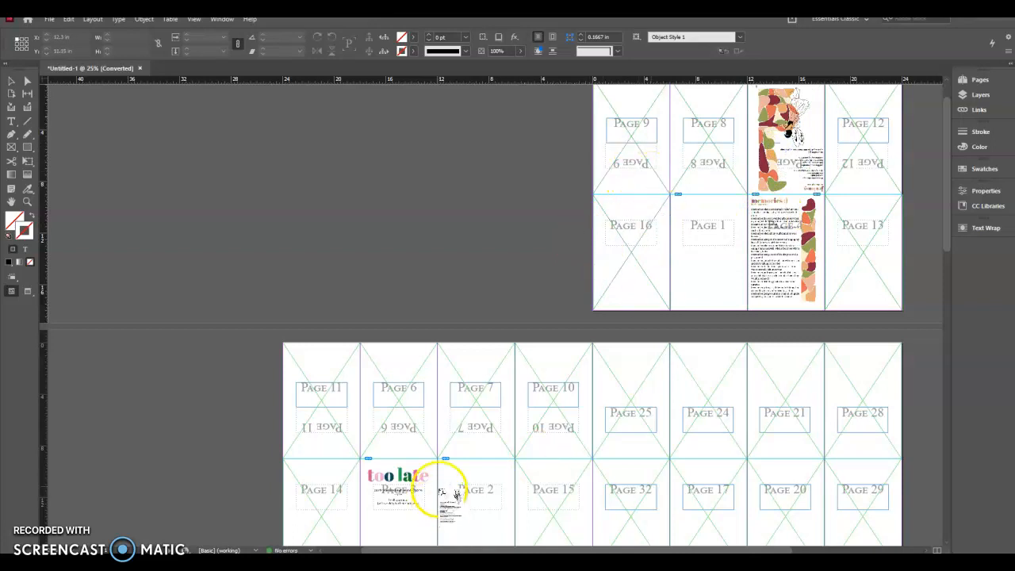
- Place the sixth and seventh PDF pages into the Page 6 and Page 7 frames on the second spread
{"action": "scroll", "coordinate": [456, 493], "scroll_direction": "down", "scroll_amount": 3}
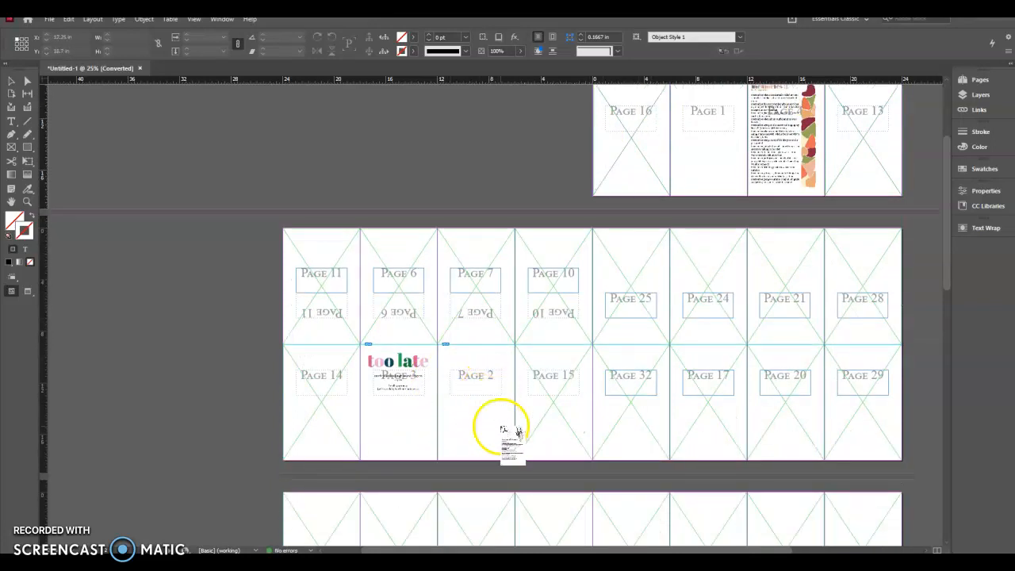
{"action": "left_click", "coordinate": [421, 302]}
{"action": "left_click", "coordinate": [485, 299]}
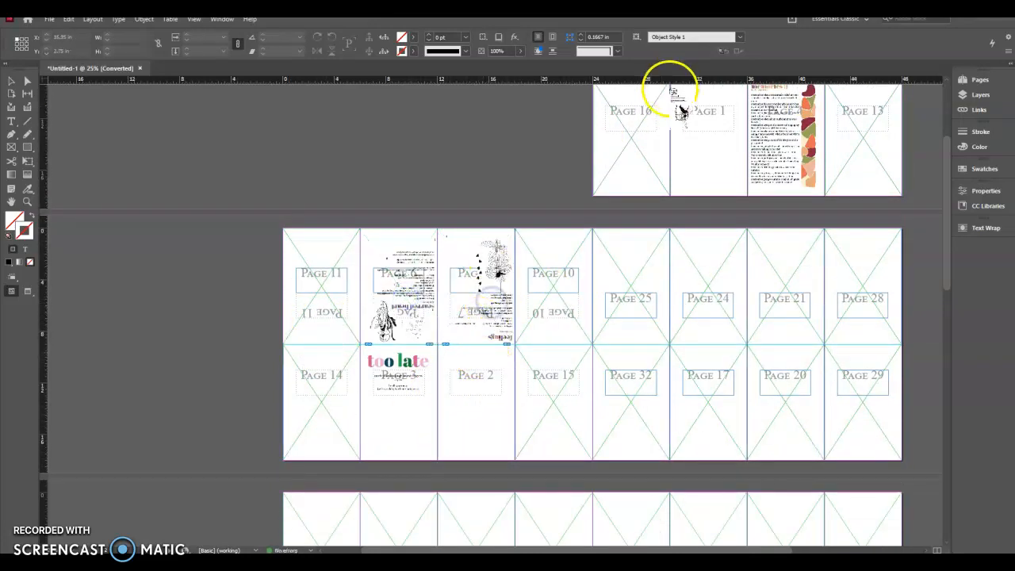
- Place the eighth and ninth PDF pages into the upside-down Page 8 and Page 9 frames on the first spread
{"action": "scroll", "coordinate": [555, 258], "scroll_direction": "up", "scroll_amount": 2}
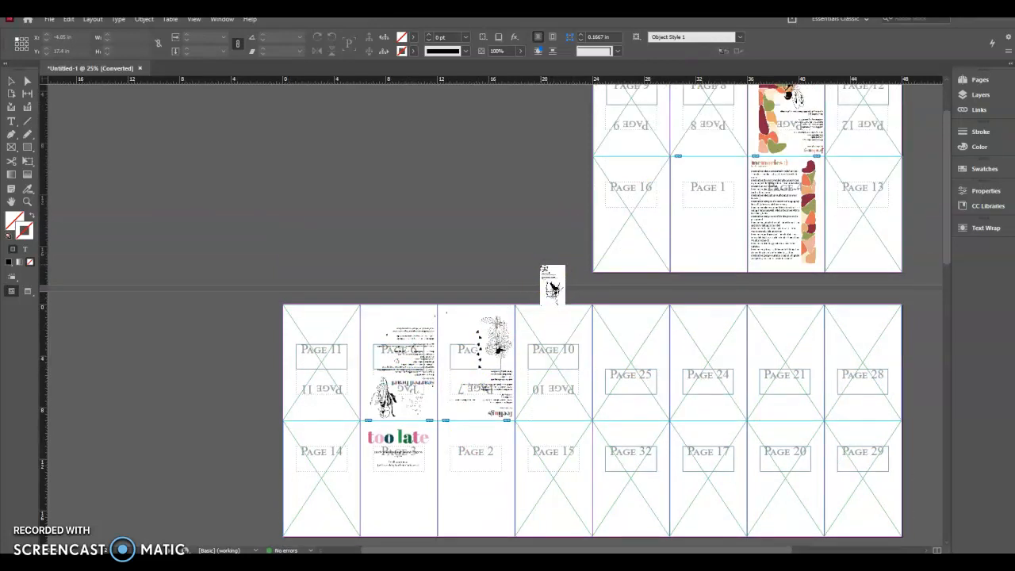
{"action": "scroll", "coordinate": [553, 285], "scroll_direction": "up", "scroll_amount": 2}
{"action": "left_click", "coordinate": [694, 191]}
{"action": "scroll", "coordinate": [682, 216], "scroll_direction": "down", "scroll_amount": 7}
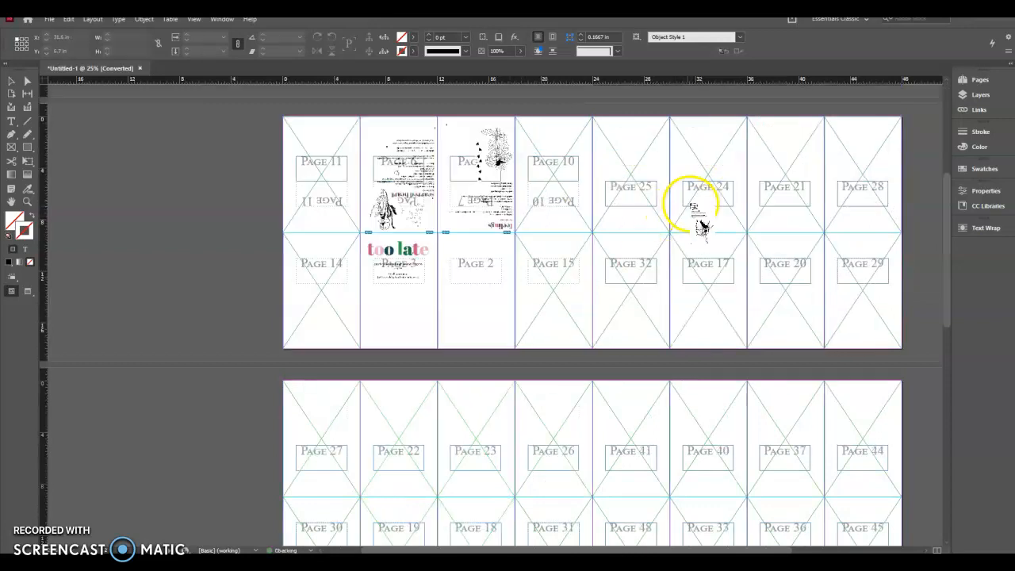
{"action": "scroll", "coordinate": [785, 243], "scroll_direction": "up", "scroll_amount": 4}
{"action": "scroll", "coordinate": [793, 258], "scroll_direction": "up", "scroll_amount": 3}
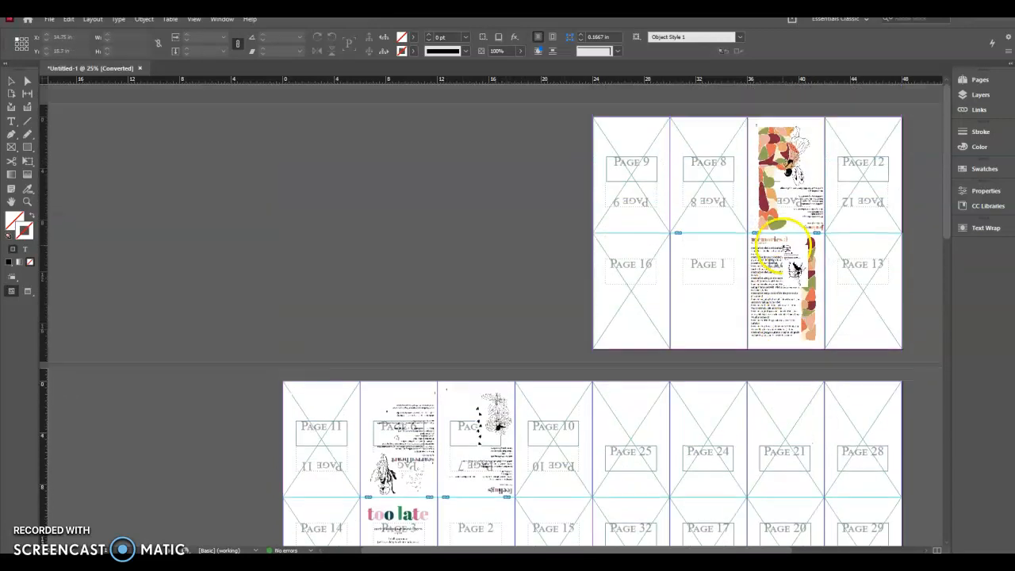
{"action": "left_click", "coordinate": [700, 208]}
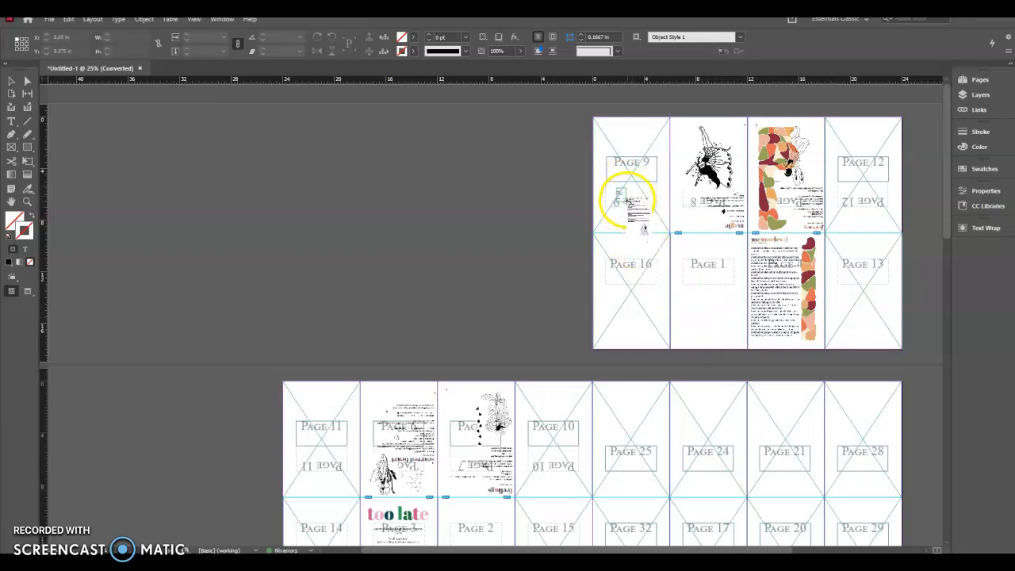
{"action": "left_click", "coordinate": [609, 197]}
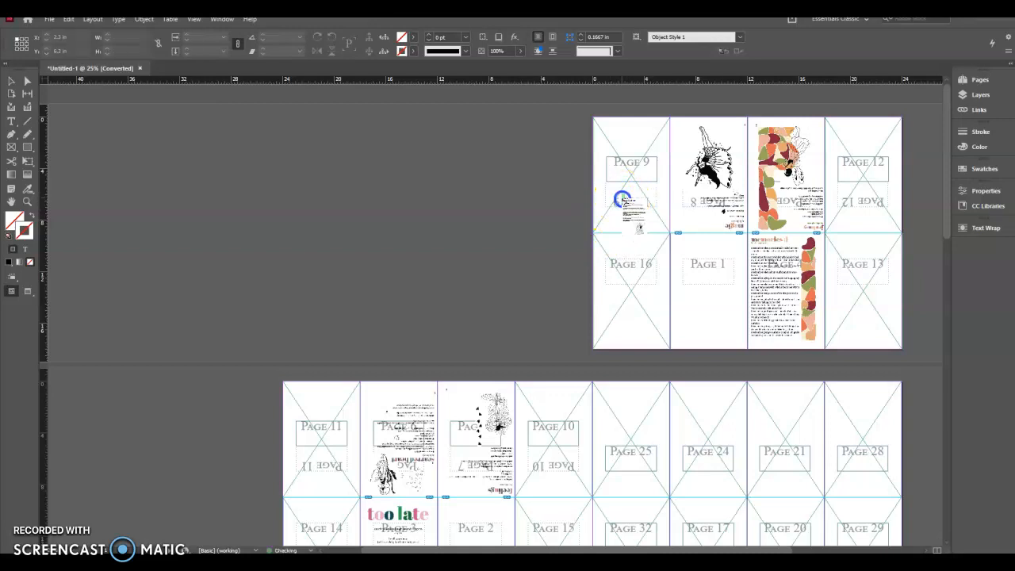
{"action": "left_click", "coordinate": [633, 210]}
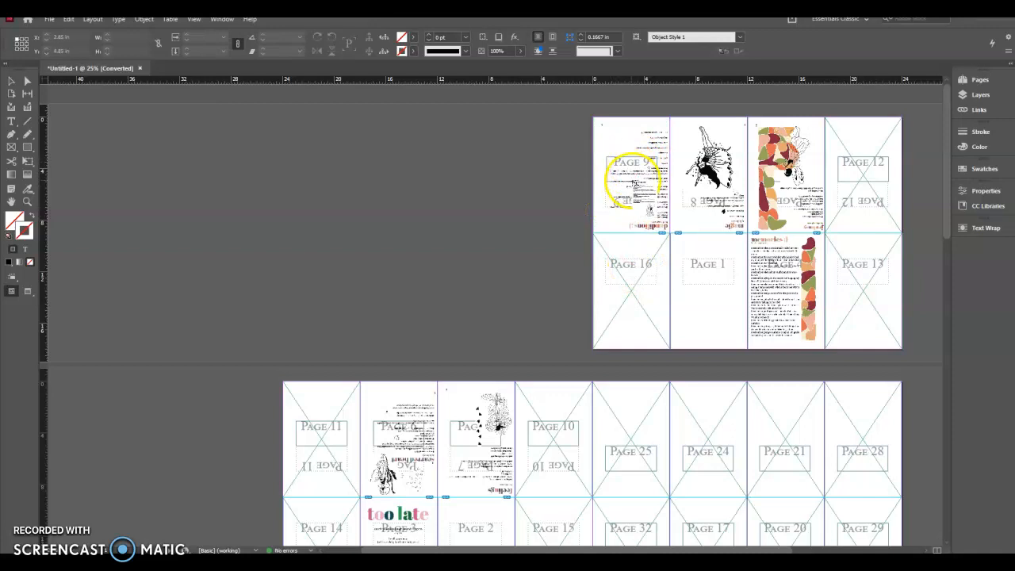
- Place the tenth and eleventh PDF pages into the Page 10 and Page 11 frames on the second spread
{"action": "scroll", "coordinate": [635, 182], "scroll_direction": "down", "scroll_amount": 3}
{"action": "scroll", "coordinate": [644, 202], "scroll_direction": "up", "scroll_amount": 3}
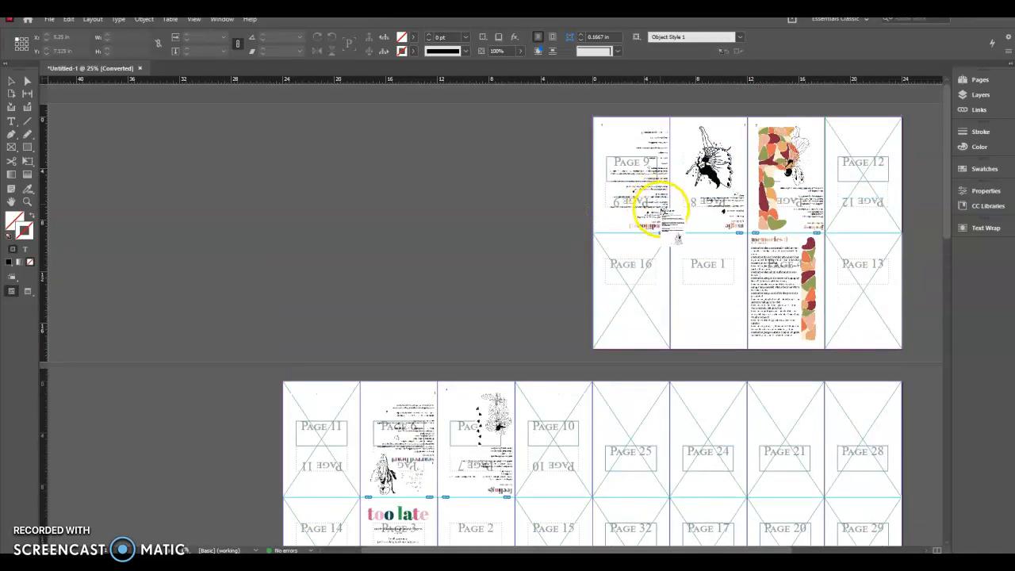
{"action": "left_click_drag", "start_coordinate": [623, 184], "coordinate": [645, 192]}
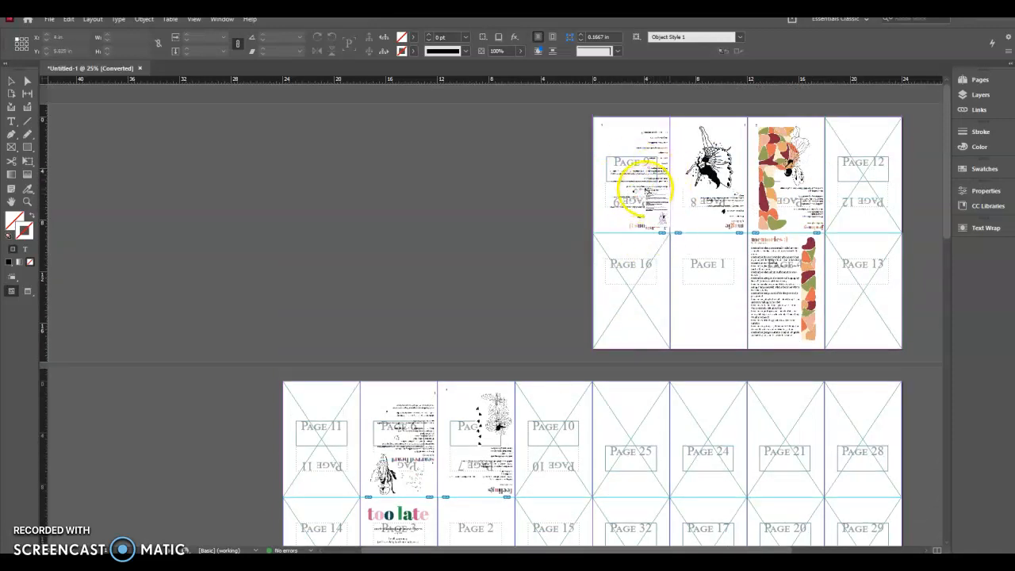
{"action": "scroll", "coordinate": [642, 191], "scroll_direction": "down", "scroll_amount": 3}
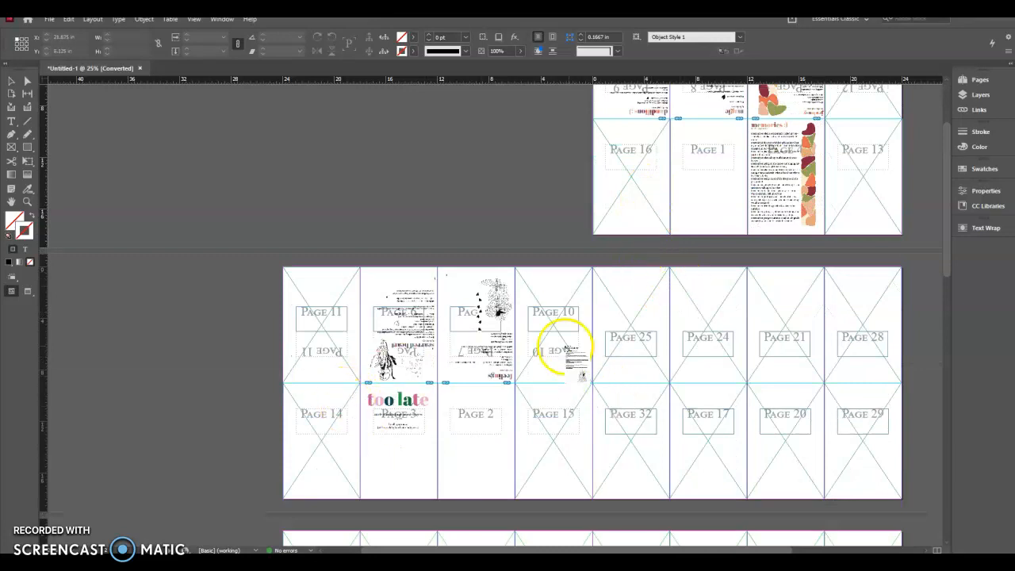
{"action": "left_click", "coordinate": [563, 347]}
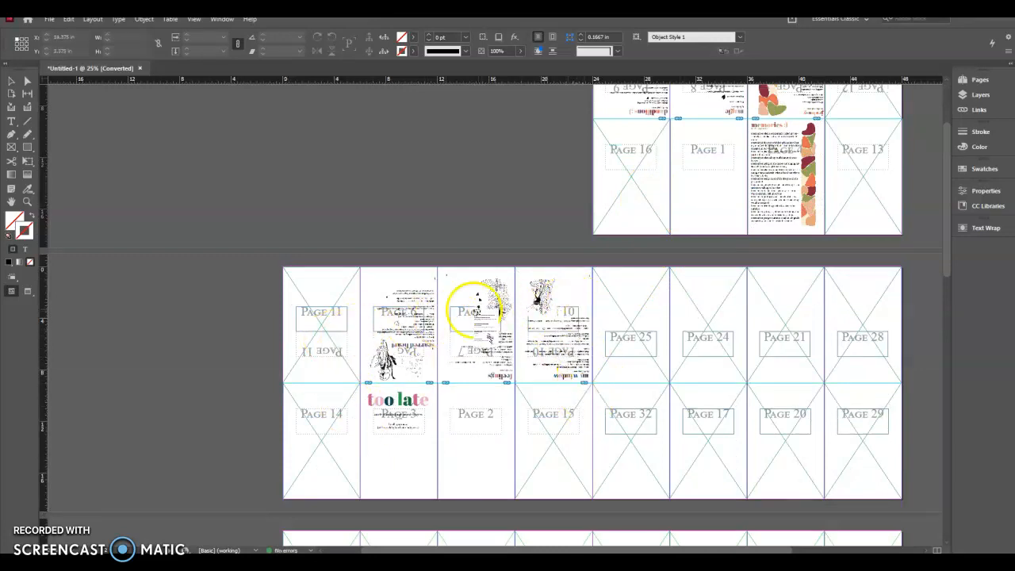
{"action": "scroll", "coordinate": [694, 115], "scroll_direction": "up", "scroll_amount": 2}
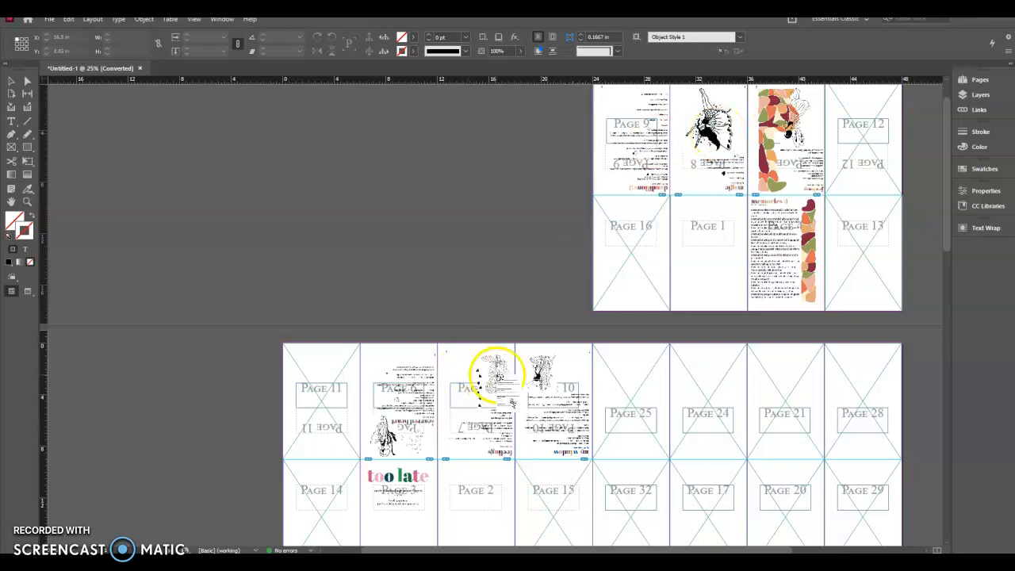
{"action": "left_click", "coordinate": [343, 417]}
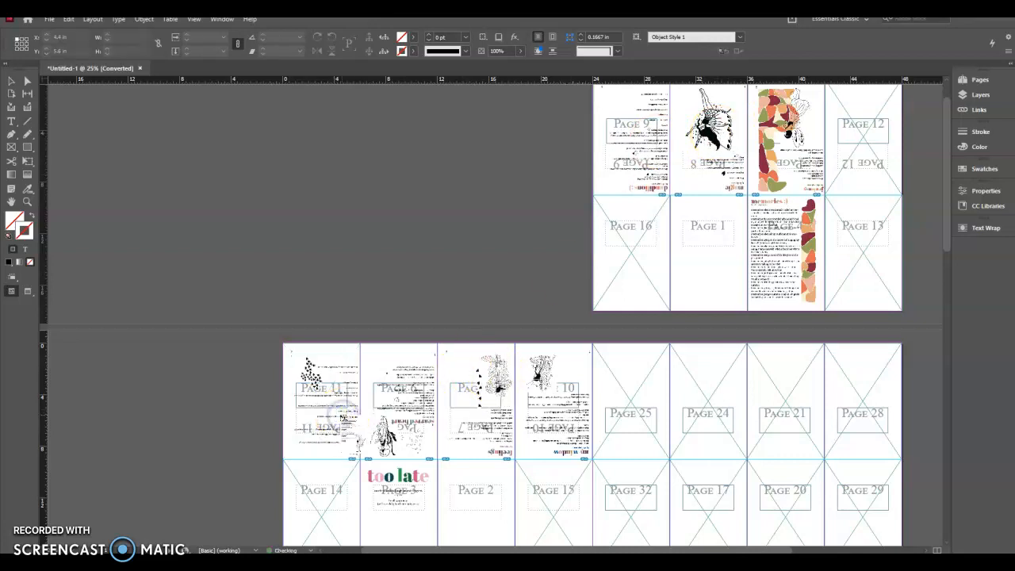
- Place PDF pages 12, 13 and 16 into their matching first-spread frames, and pages 14 and 15 into theirs on the second spread
{"action": "left_click", "coordinate": [873, 145]}
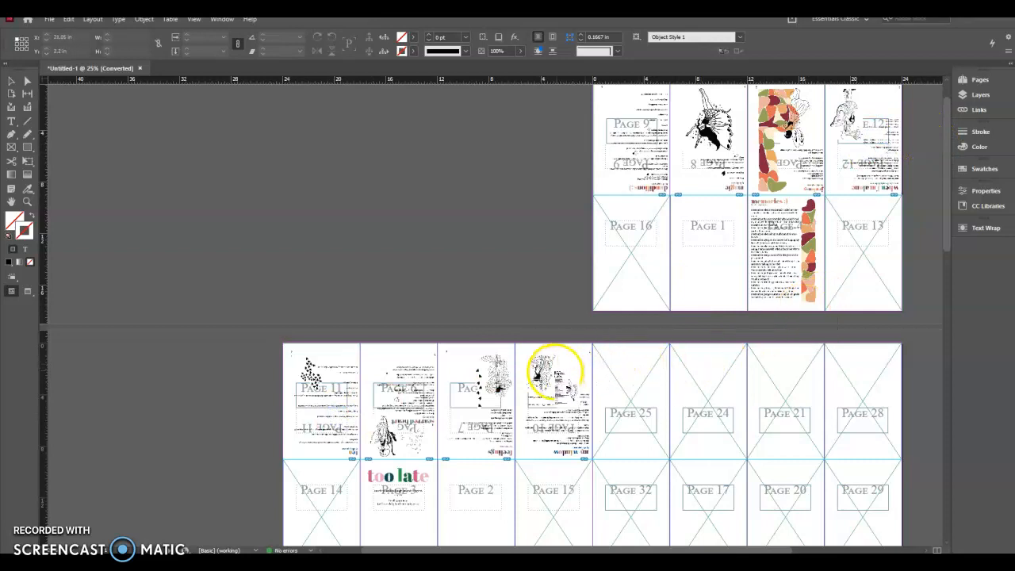
{"action": "left_click", "coordinate": [864, 213]}
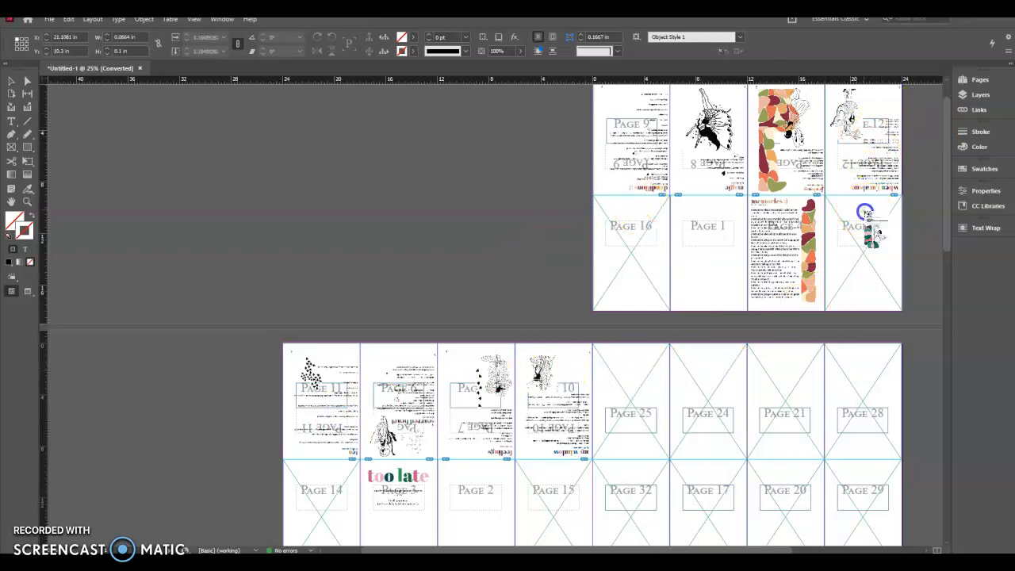
{"action": "scroll", "coordinate": [555, 356], "scroll_direction": "down", "scroll_amount": 2}
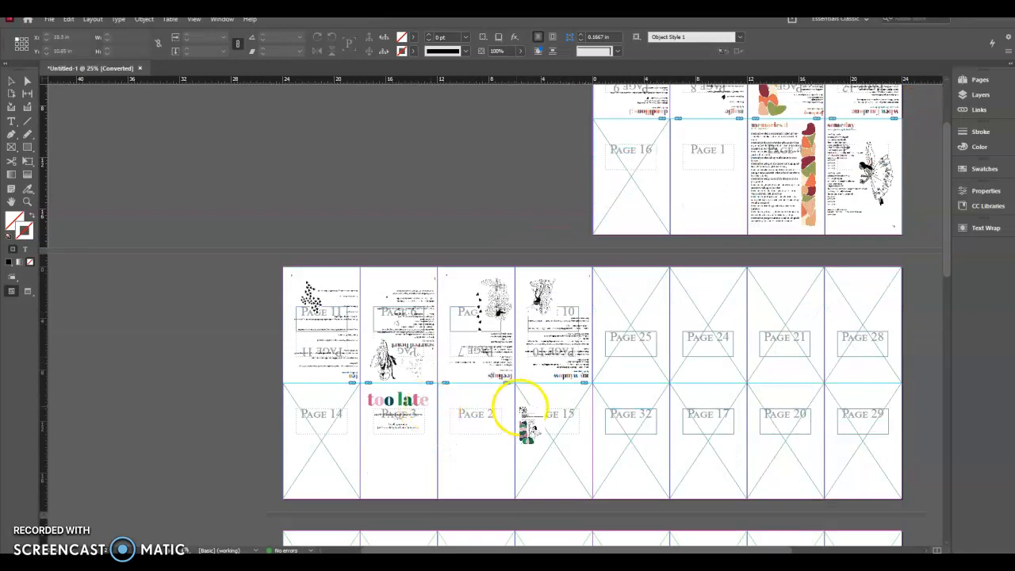
{"action": "left_click", "coordinate": [317, 440]}
{"action": "left_click", "coordinate": [537, 399]}
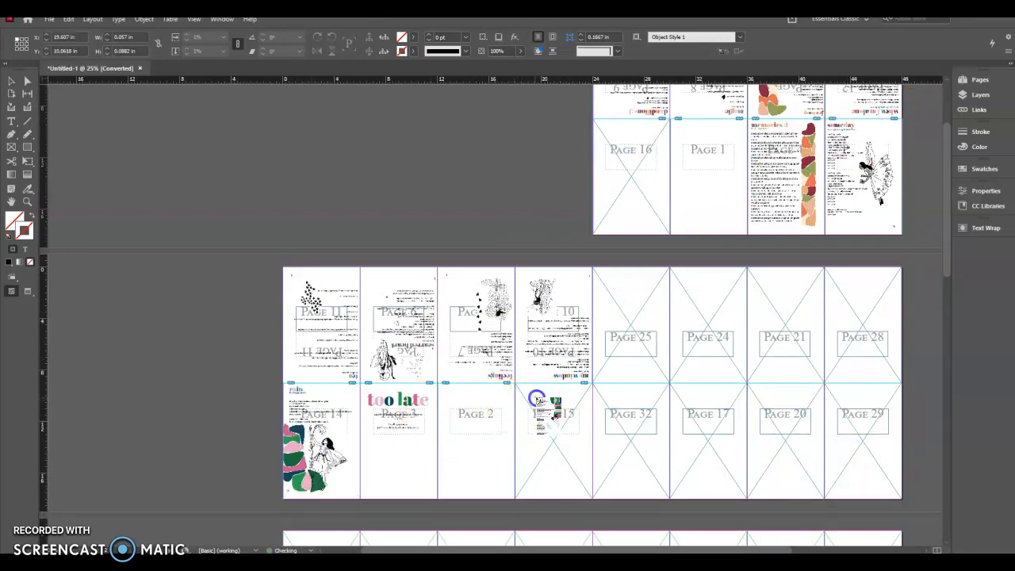
{"action": "left_click", "coordinate": [634, 182]}
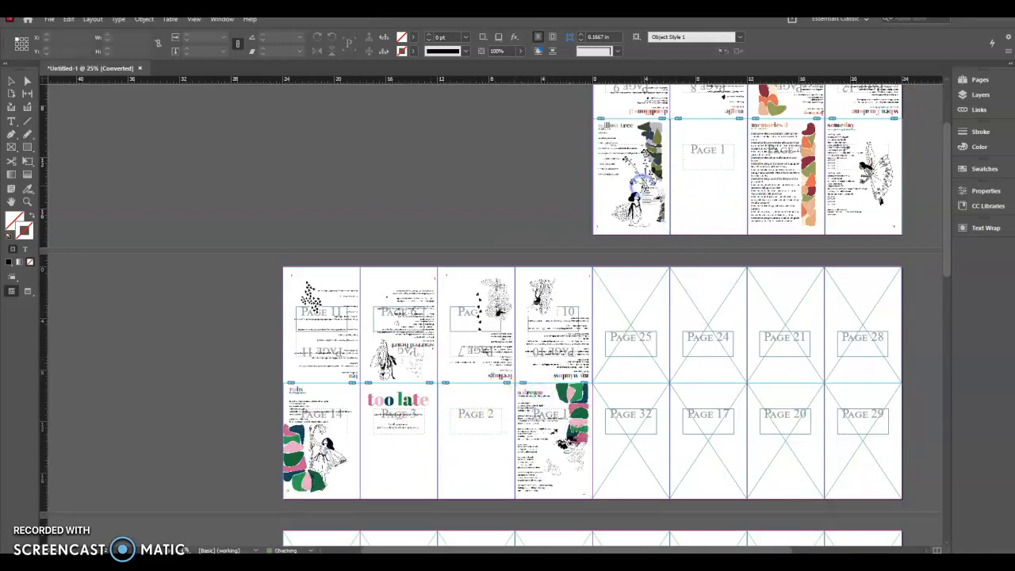
- Review the placed pages of the first signature and the frames of the following signatures
{"action": "scroll", "coordinate": [841, 103], "scroll_direction": "up", "scroll_amount": 3}
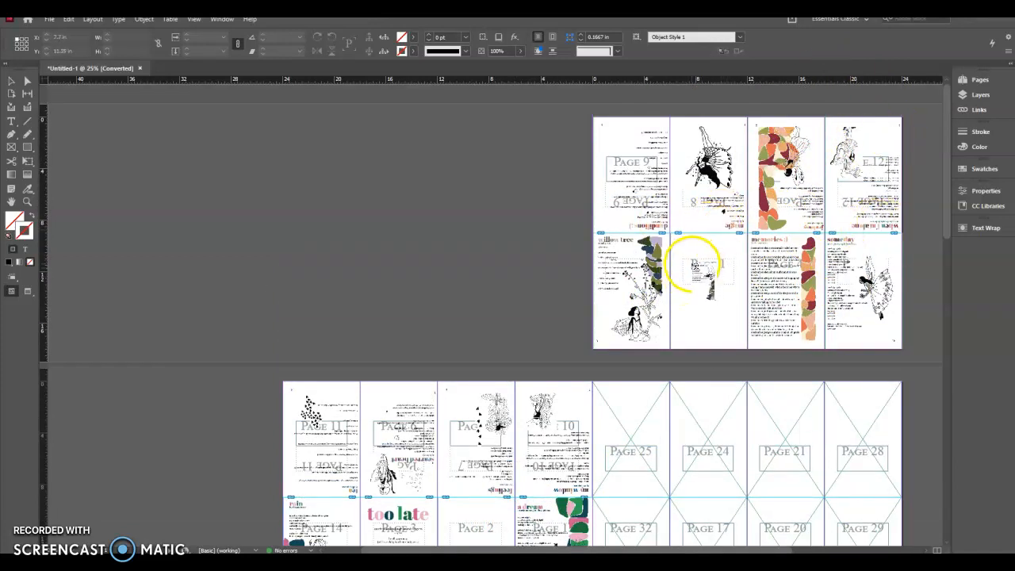
{"action": "scroll", "coordinate": [444, 420], "scroll_direction": "down", "scroll_amount": 2}
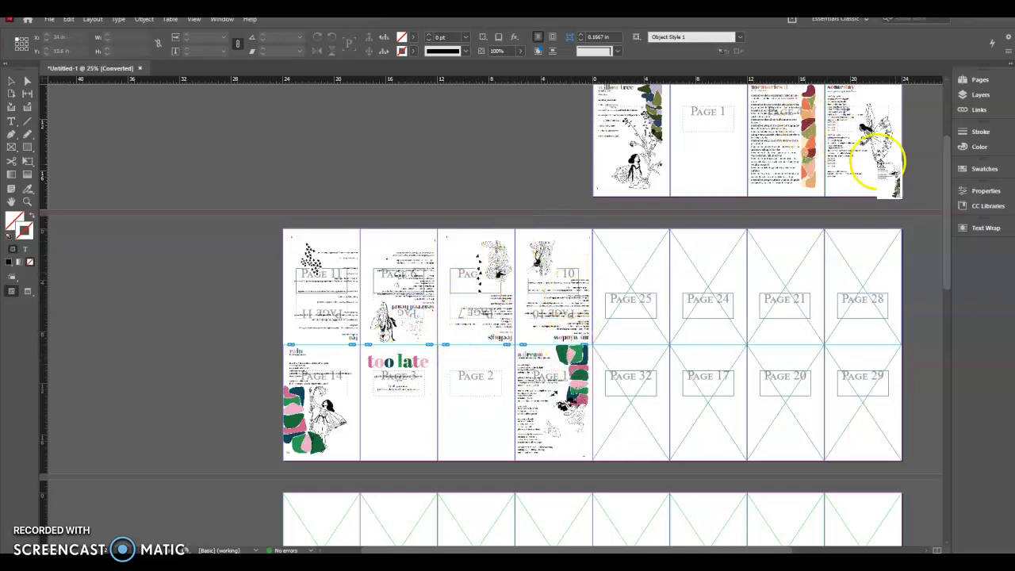
{"action": "scroll", "coordinate": [714, 385], "scroll_direction": "down", "scroll_amount": 11}
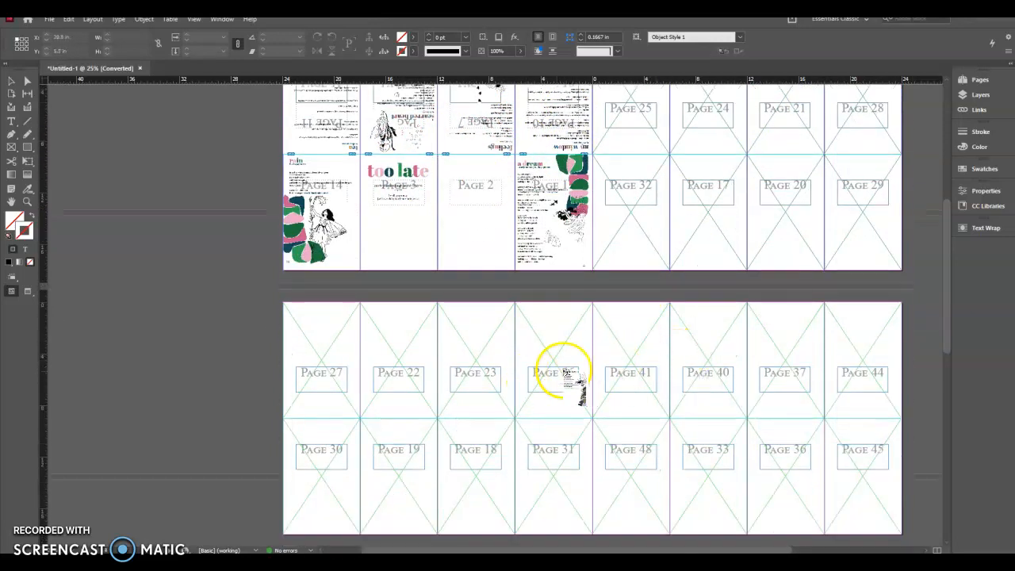
{"action": "scroll", "coordinate": [674, 389], "scroll_direction": "down", "scroll_amount": 2}
{"action": "scroll", "coordinate": [682, 385], "scroll_direction": "up", "scroll_amount": 14}
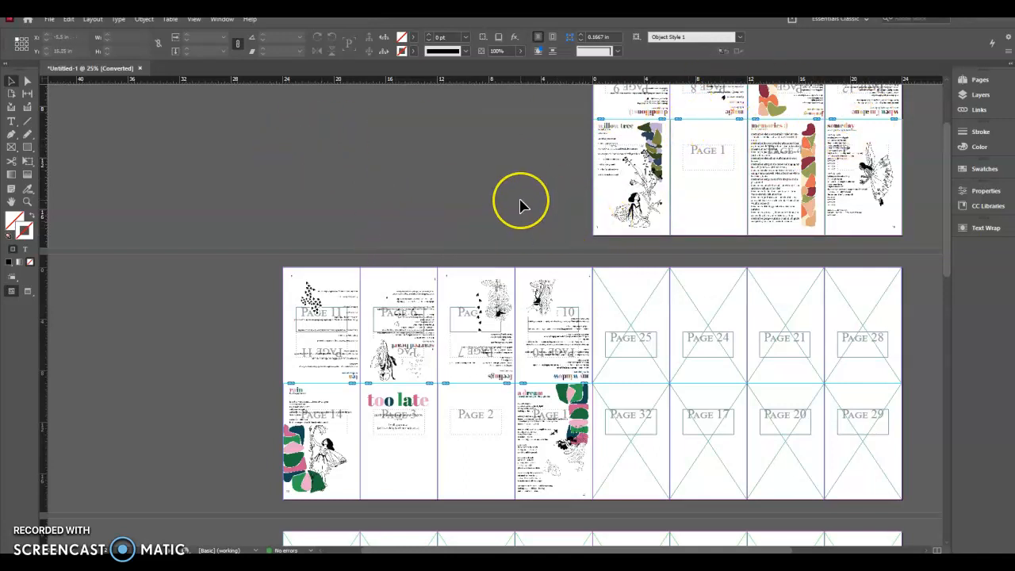
{"action": "scroll", "coordinate": [520, 206], "scroll_direction": "up", "scroll_amount": 3}
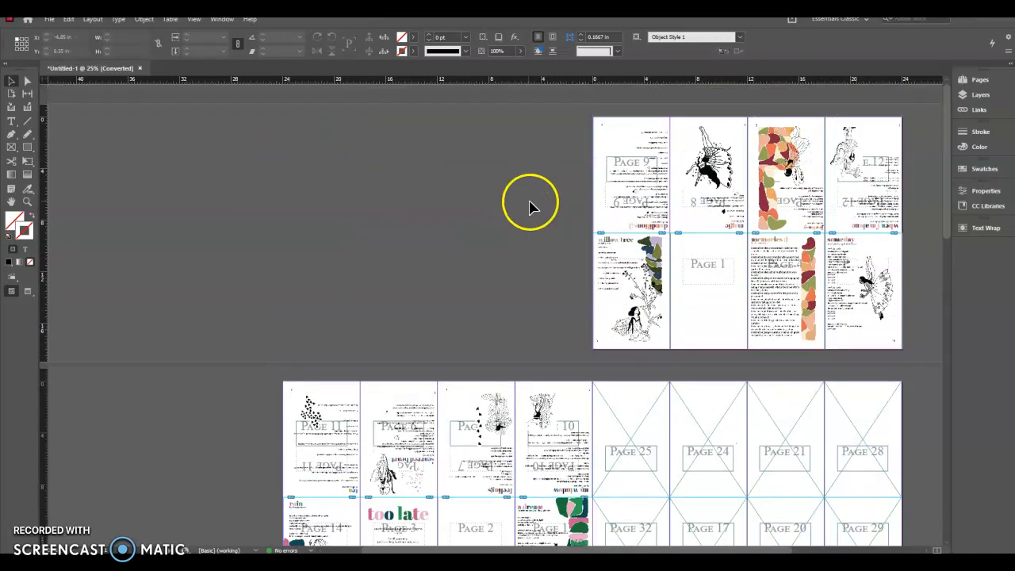